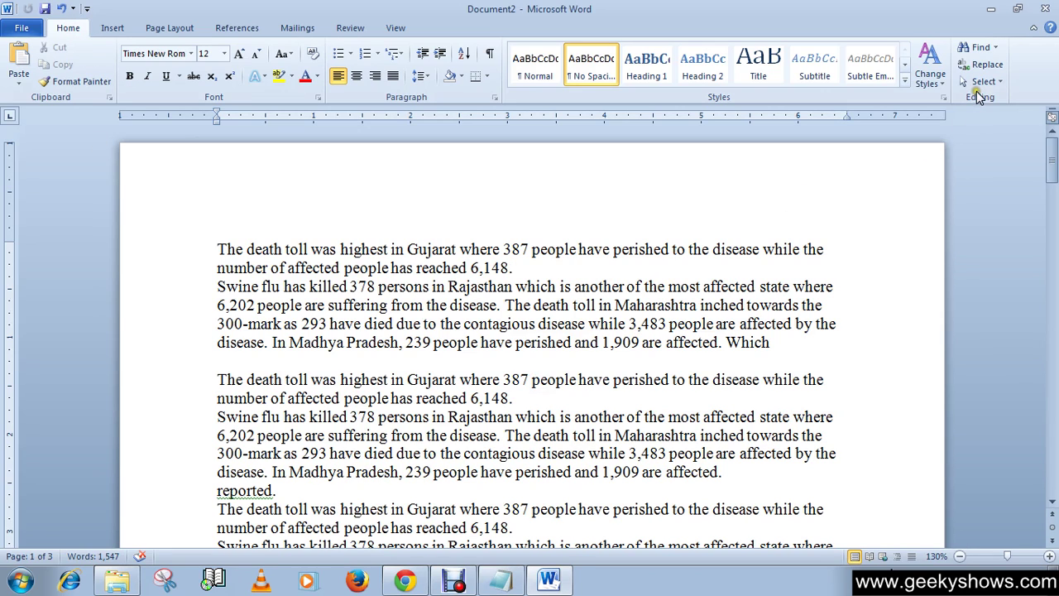
click(997, 48)
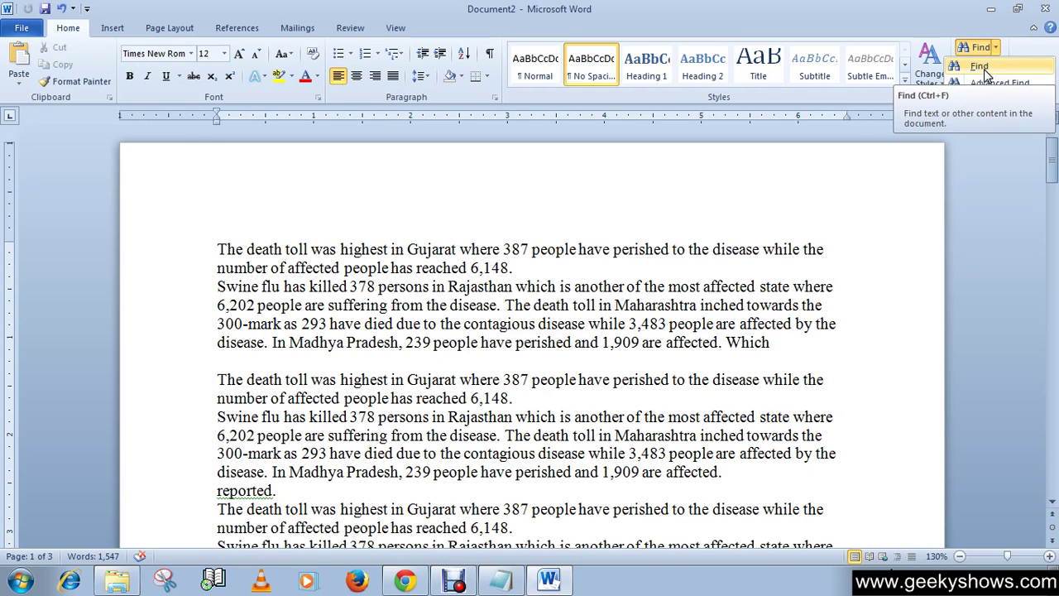
click(981, 67)
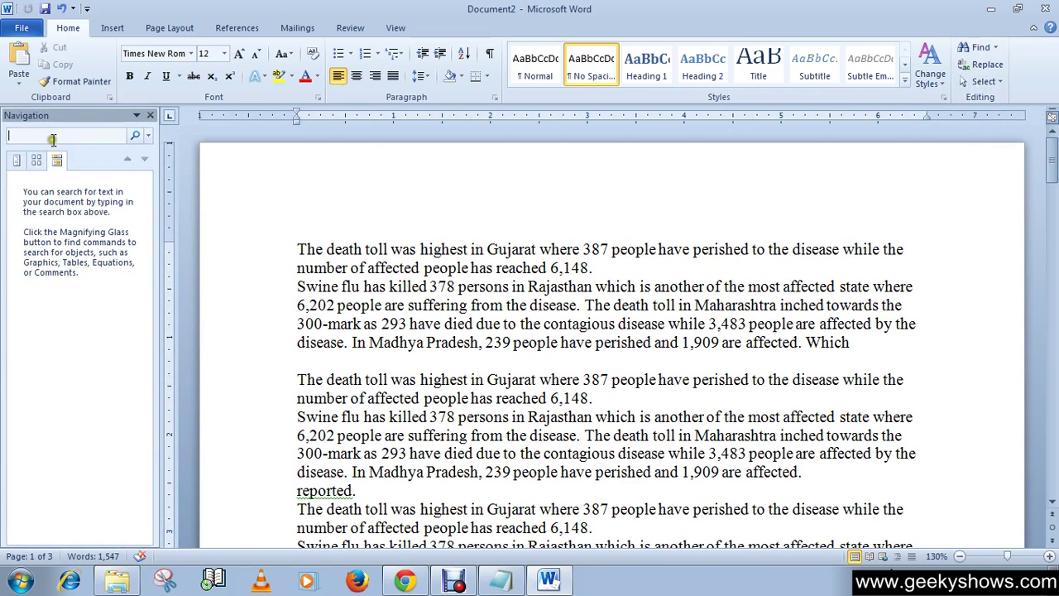
click(149, 116)
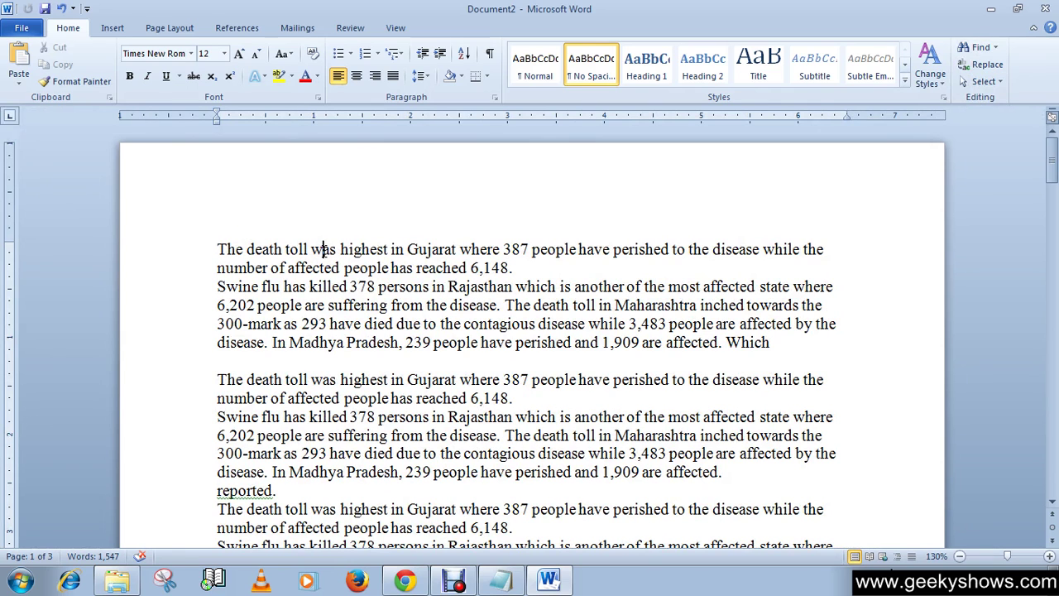
Open the document search pane, look at its page thumbnail, heading and search result views, and close it
key(ctrl+f)
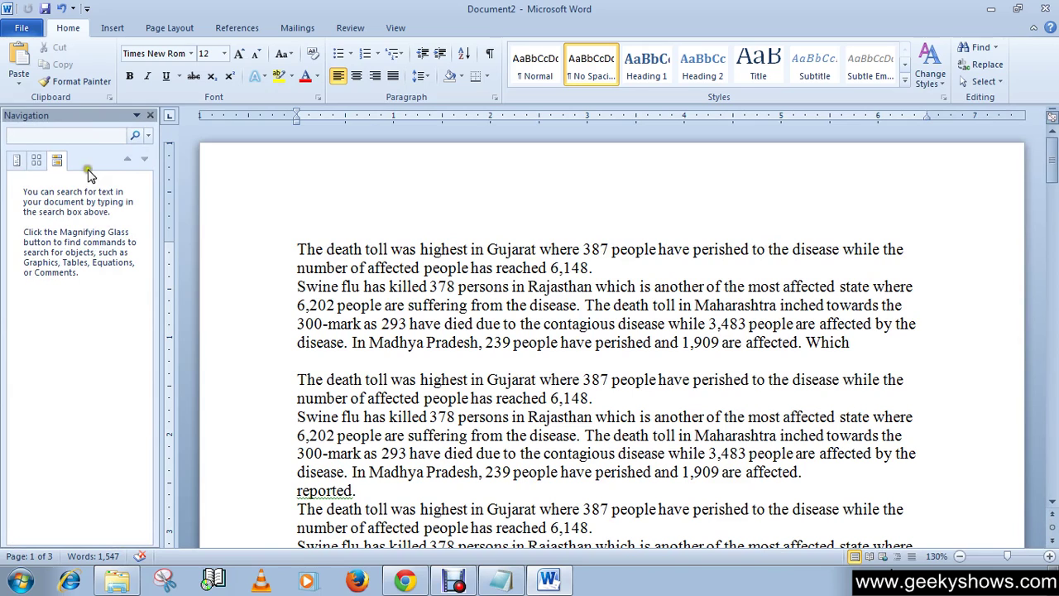
click(37, 160)
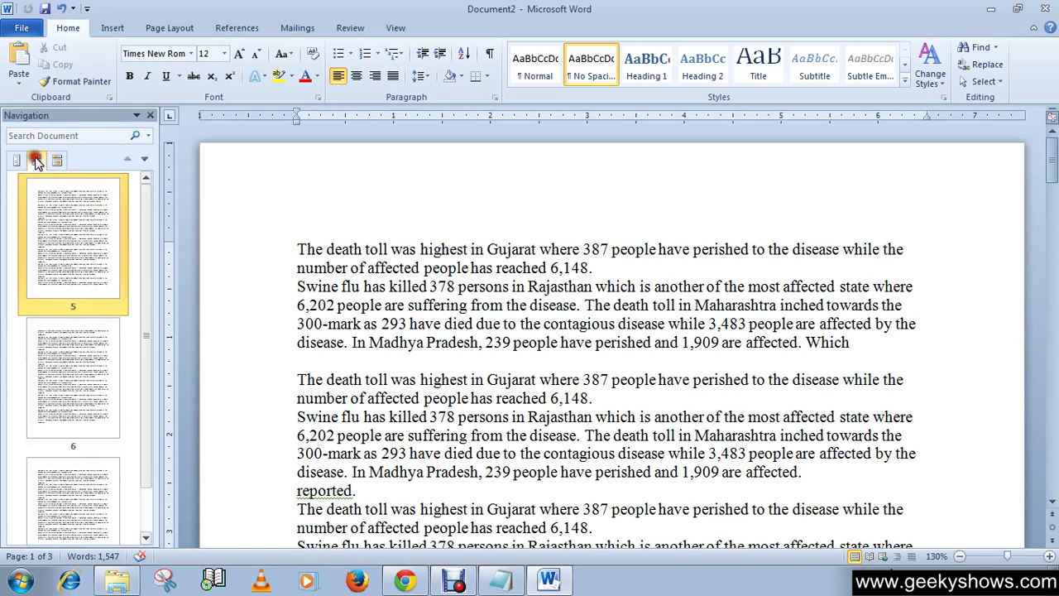
click(20, 160)
click(56, 160)
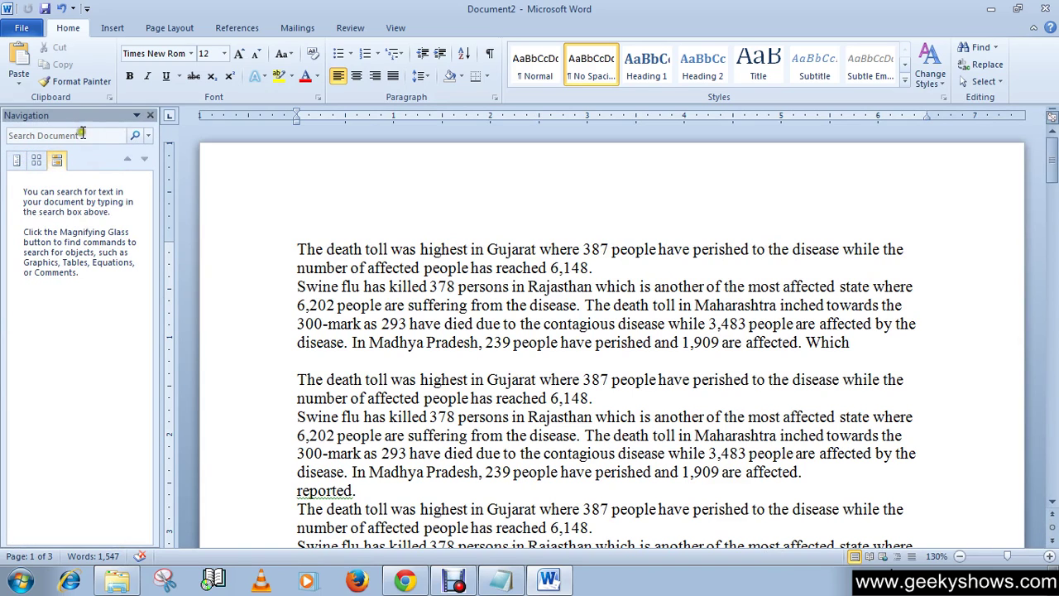
click(76, 136)
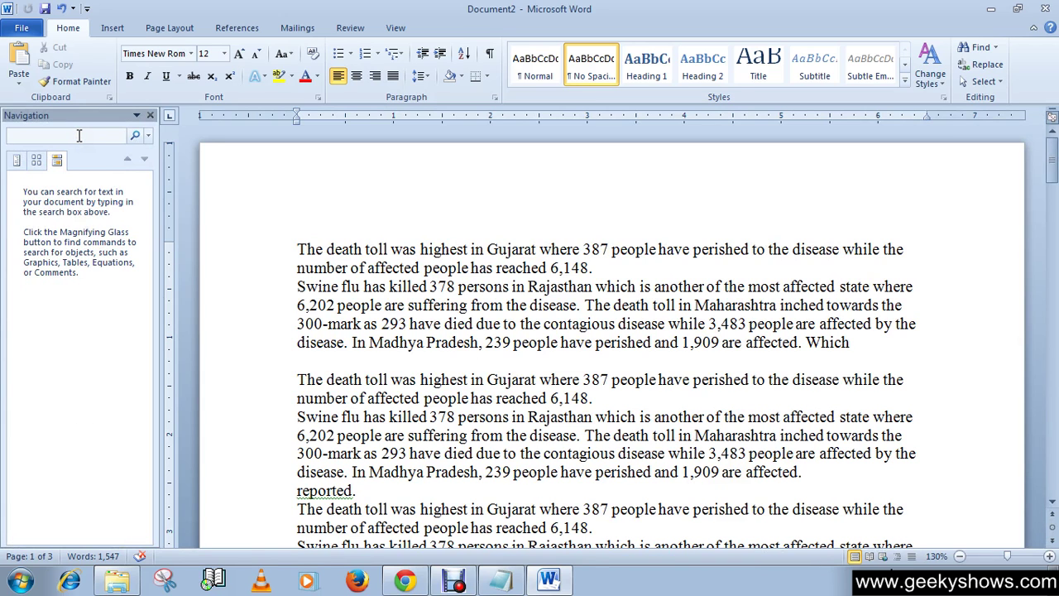
click(150, 115)
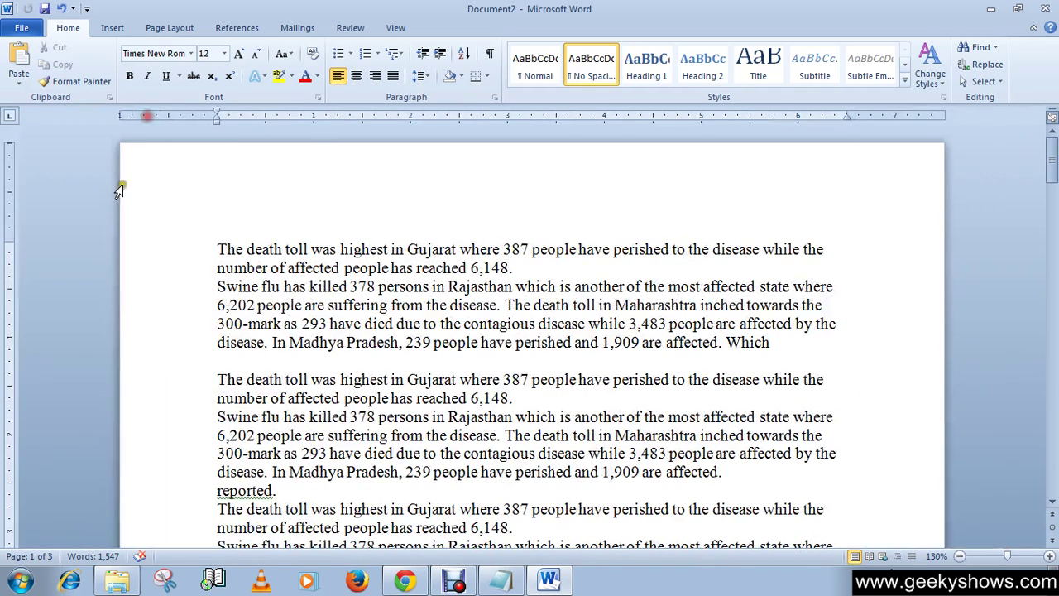
Search the document for "people" and look over the highlighted matches across its pages
click(977, 47)
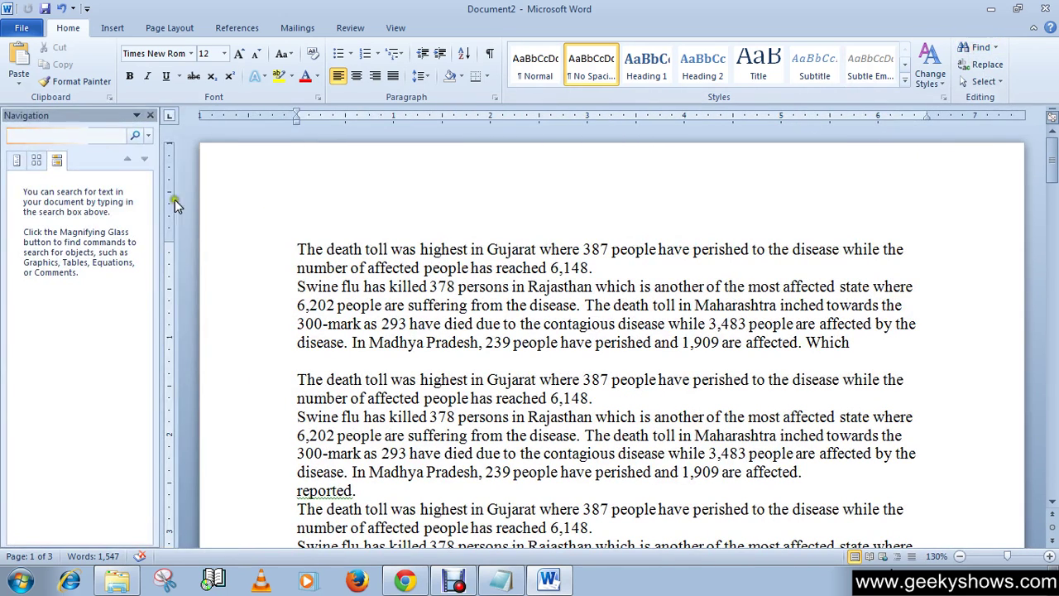
click(98, 141)
text(people)
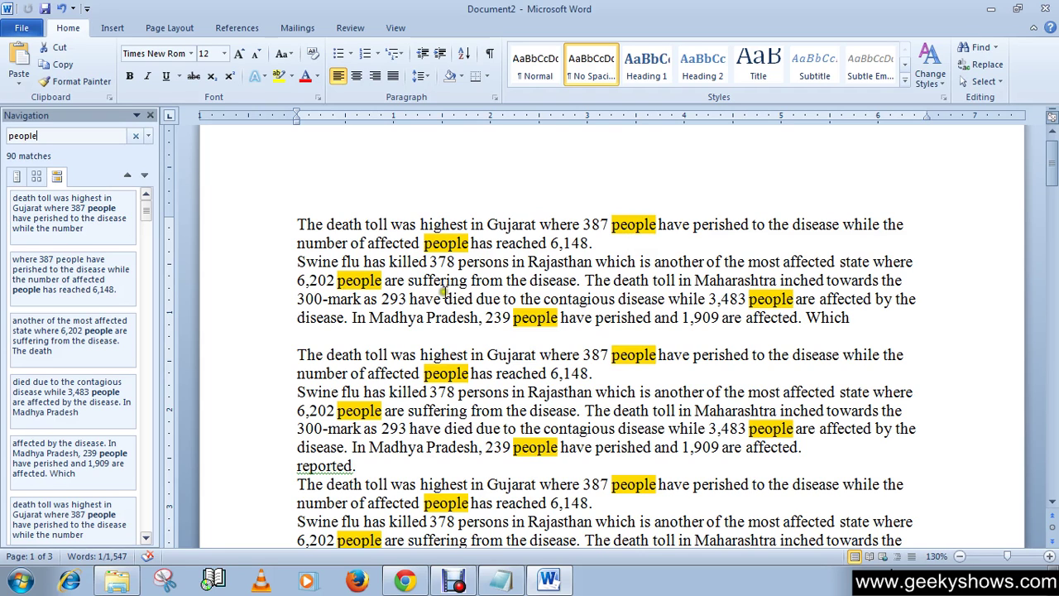
click(494, 357)
scroll(496, 357, down, 4)
scroll(496, 357, down, 20)
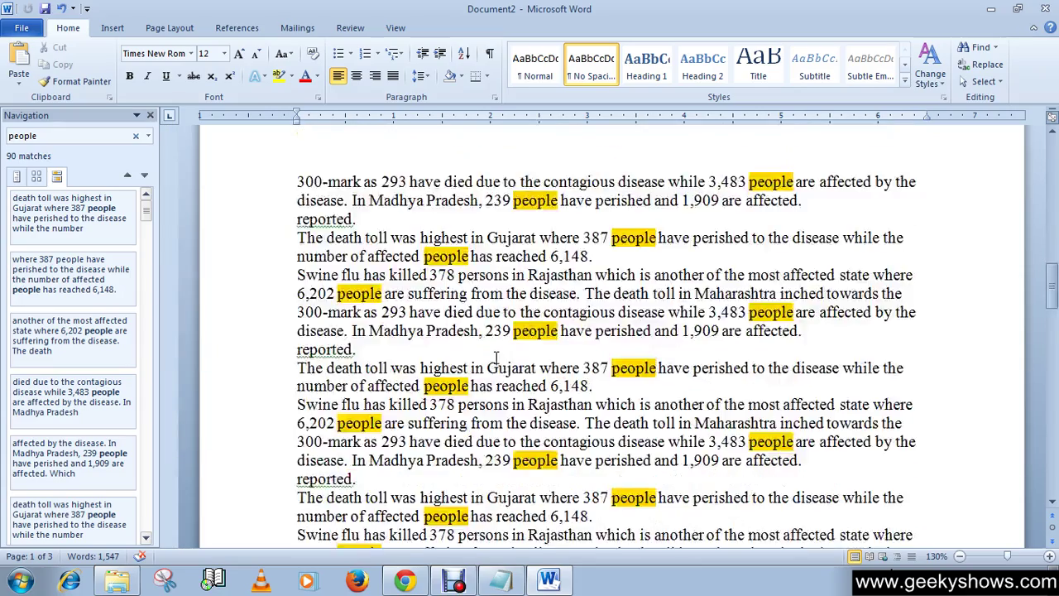
scroll(496, 358, down, 8)
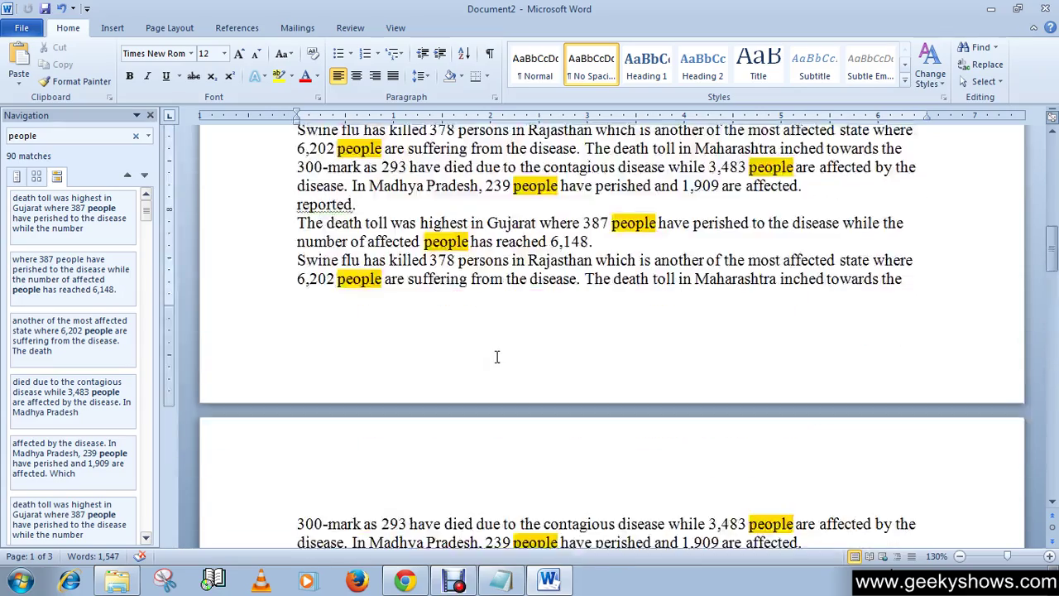
scroll(496, 358, up, 4)
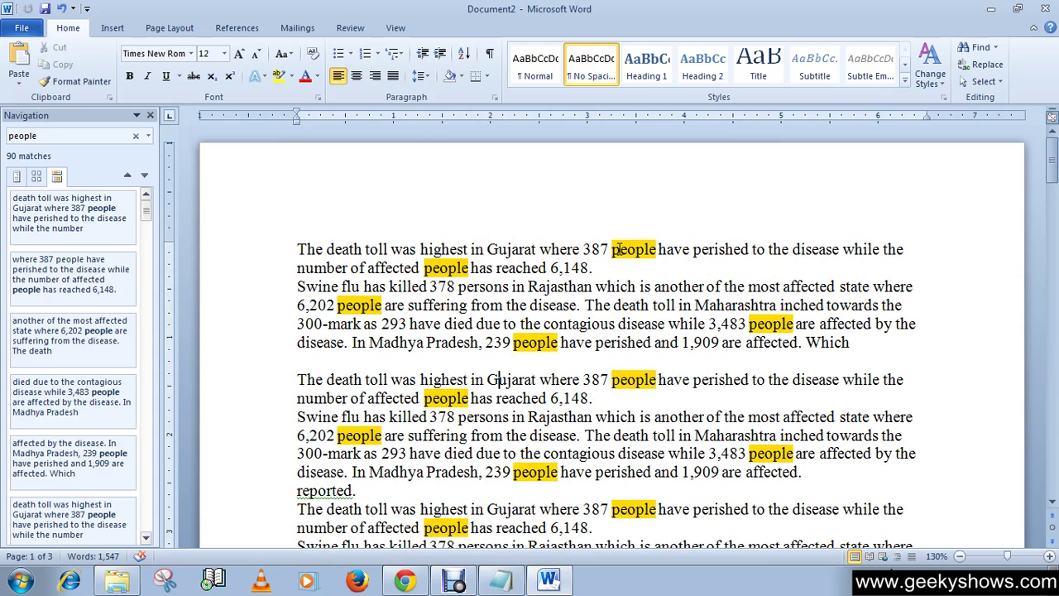
click(40, 137)
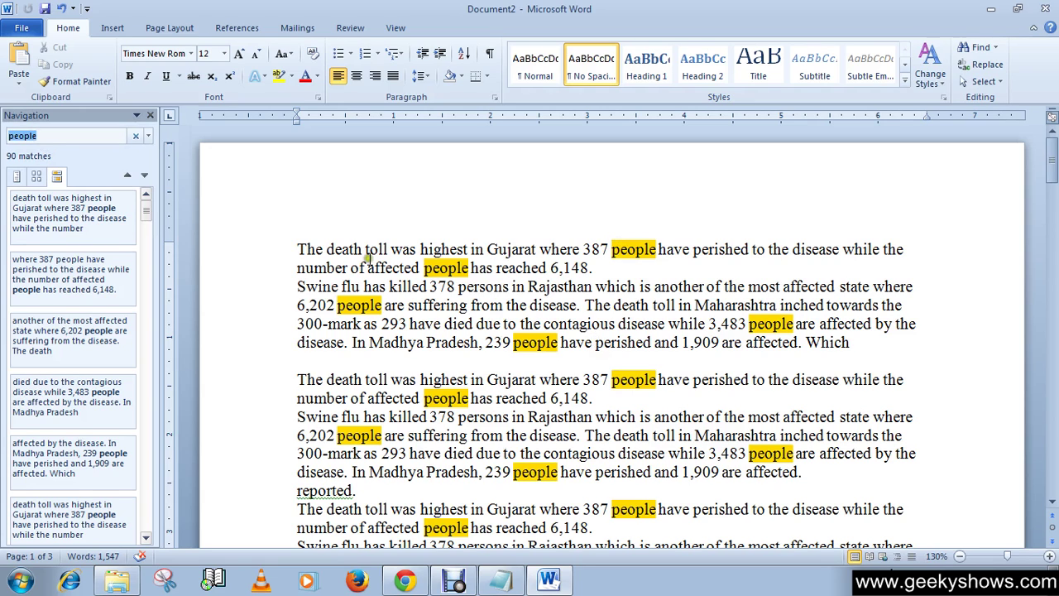
Step backward through the "people" matches, past the first one to the last match in the document
click(126, 177)
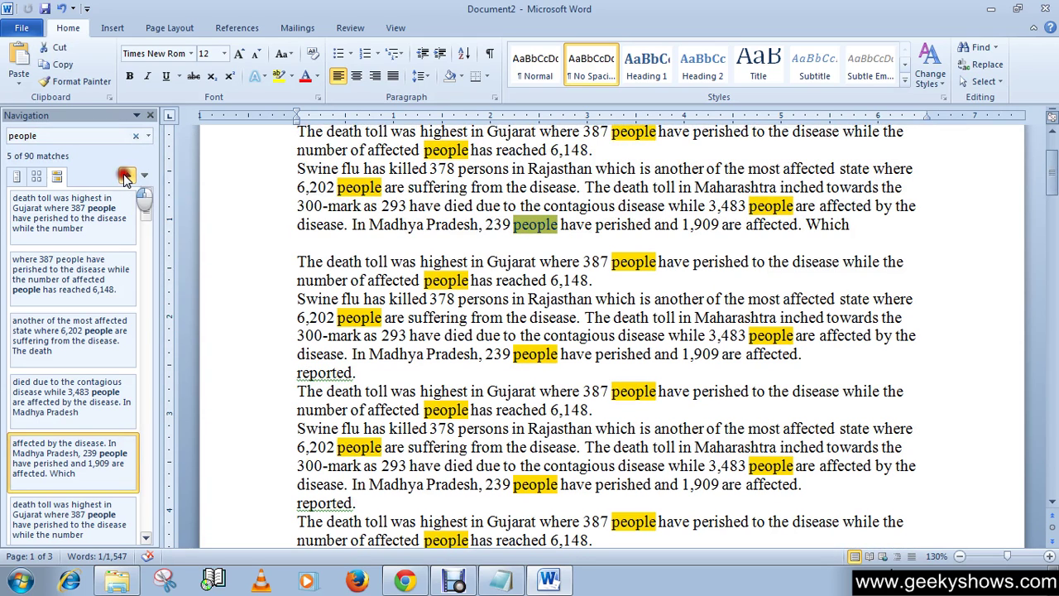
click(126, 178)
click(126, 177)
click(125, 178)
click(126, 178)
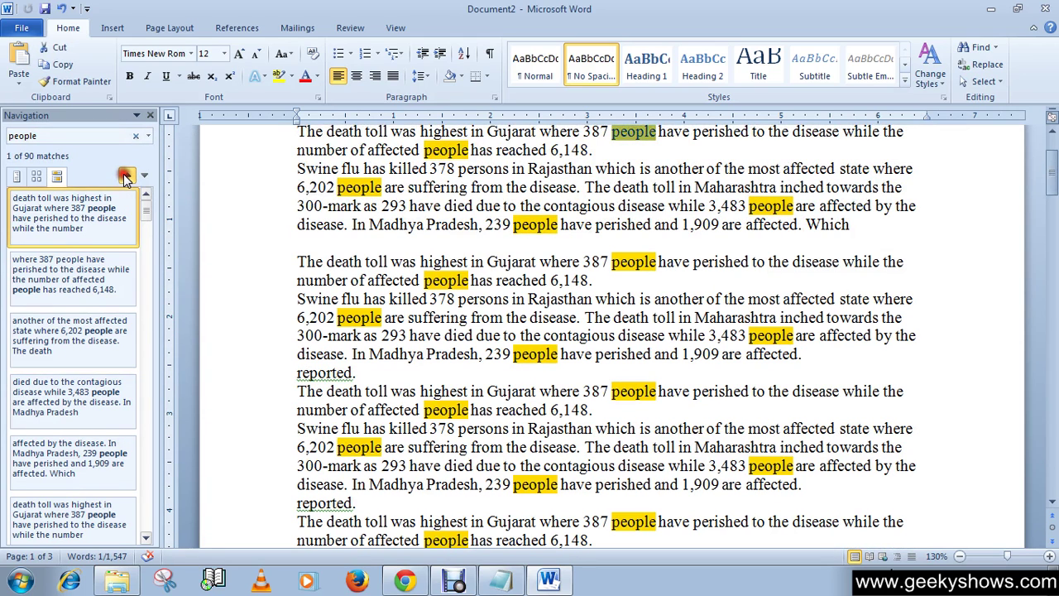
click(126, 178)
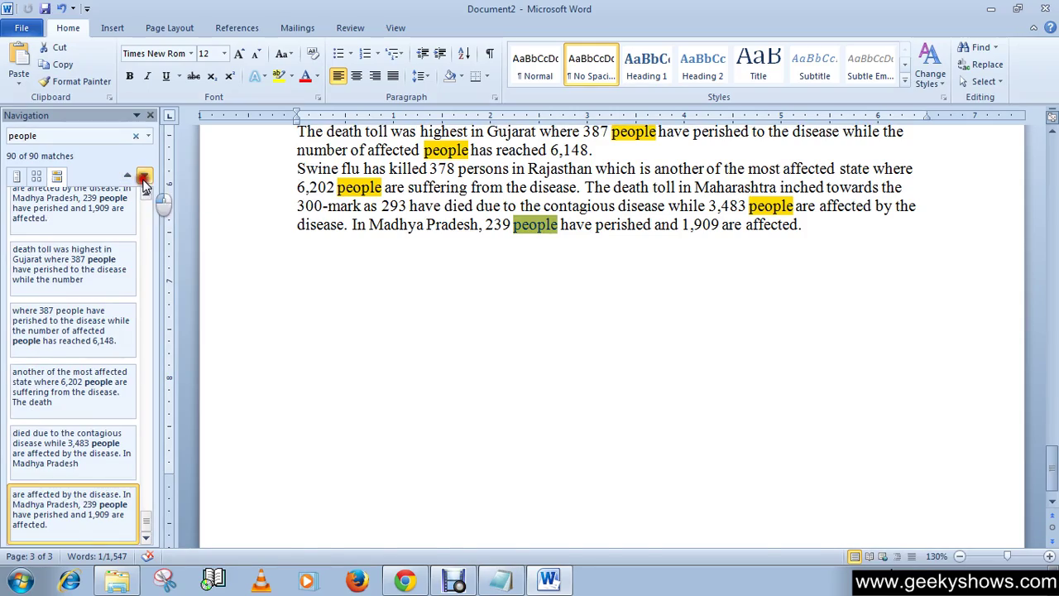
Step forward through the "people" matches, wrapping from the last match to those in the opening paragraphs
click(144, 178)
click(144, 179)
click(144, 179)
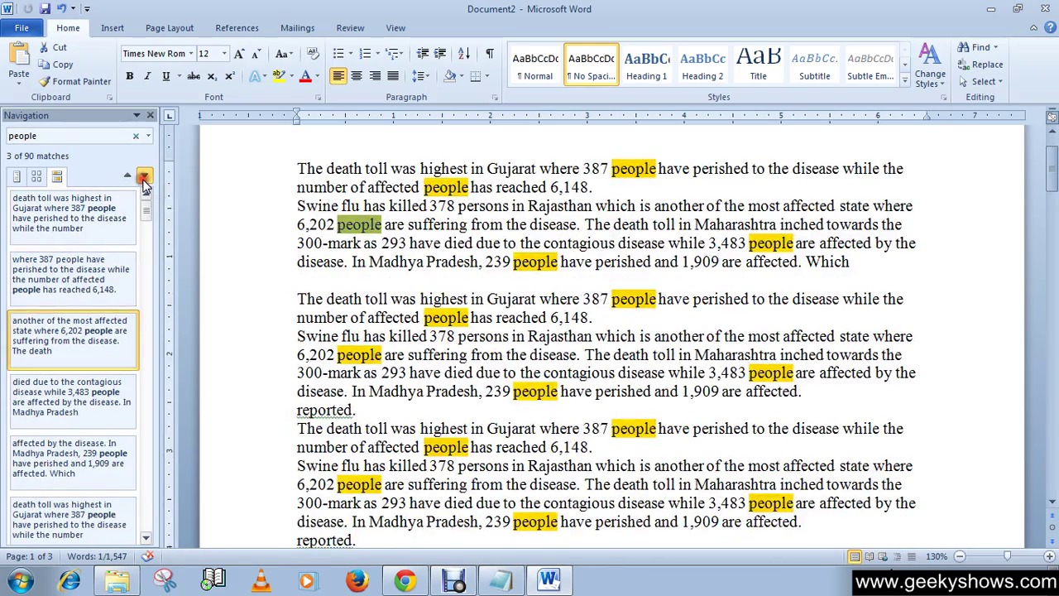
click(144, 179)
click(144, 179)
click(144, 179)
click(144, 178)
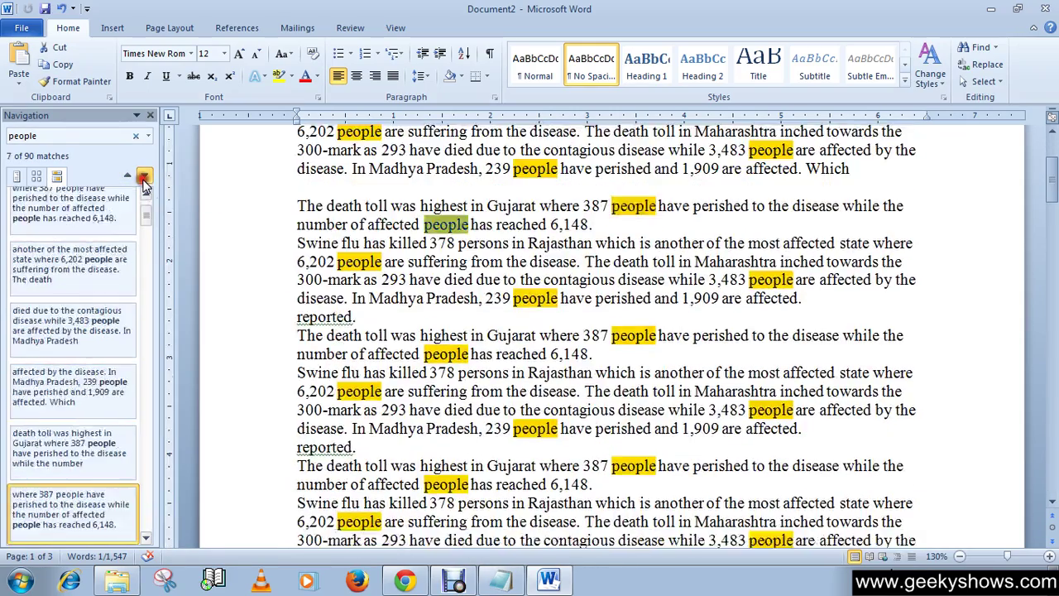
click(144, 179)
Step back through the "people" matches, wrapping past the first one, until match 70 is reached
click(128, 178)
click(129, 177)
click(128, 178)
click(128, 178)
click(129, 178)
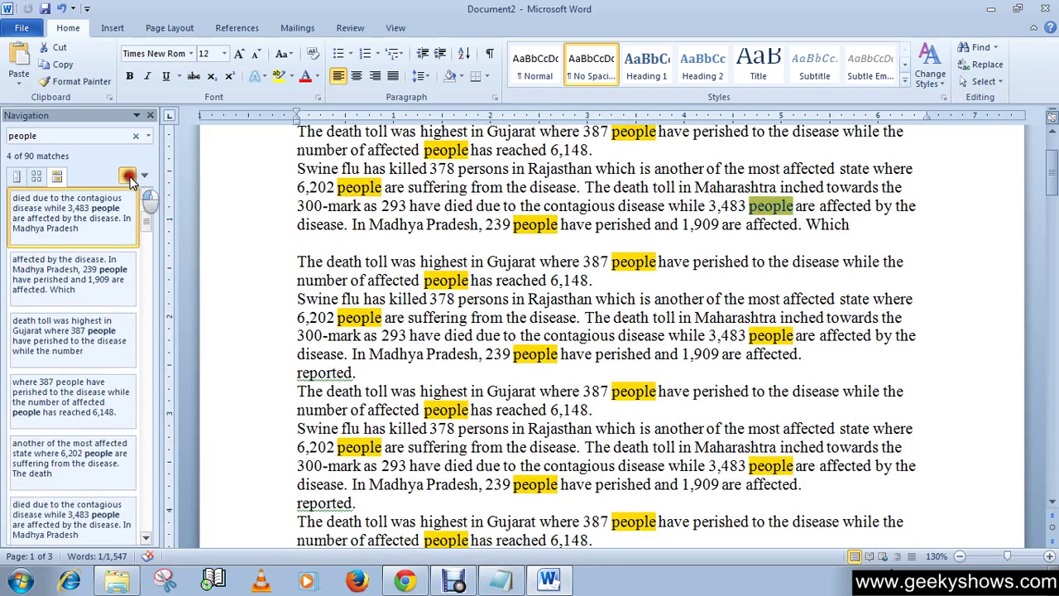
click(128, 178)
click(128, 178)
click(128, 178)
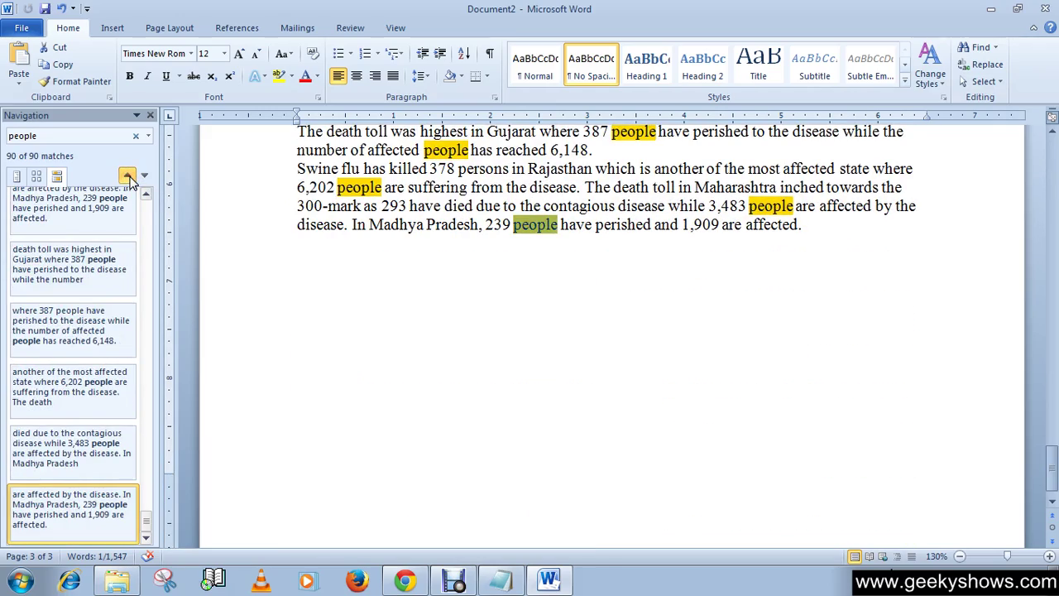
click(128, 178)
click(128, 178)
click(128, 178)
click(128, 178)
click(128, 178)
click(128, 178)
click(129, 178)
click(128, 178)
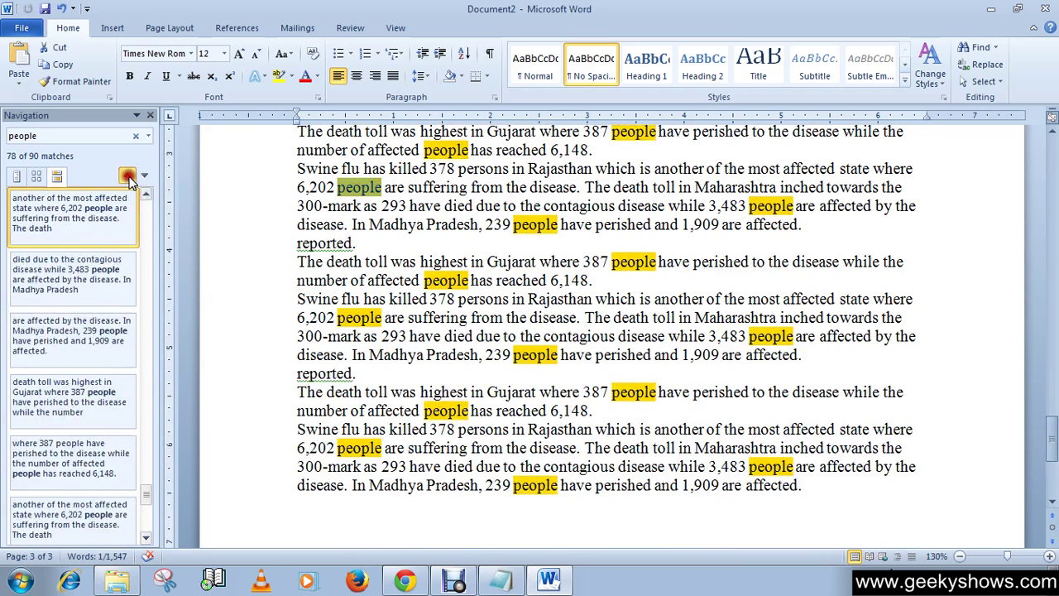
click(128, 178)
click(128, 178)
click(128, 178)
click(128, 178)
click(128, 178)
click(128, 178)
click(128, 178)
click(128, 178)
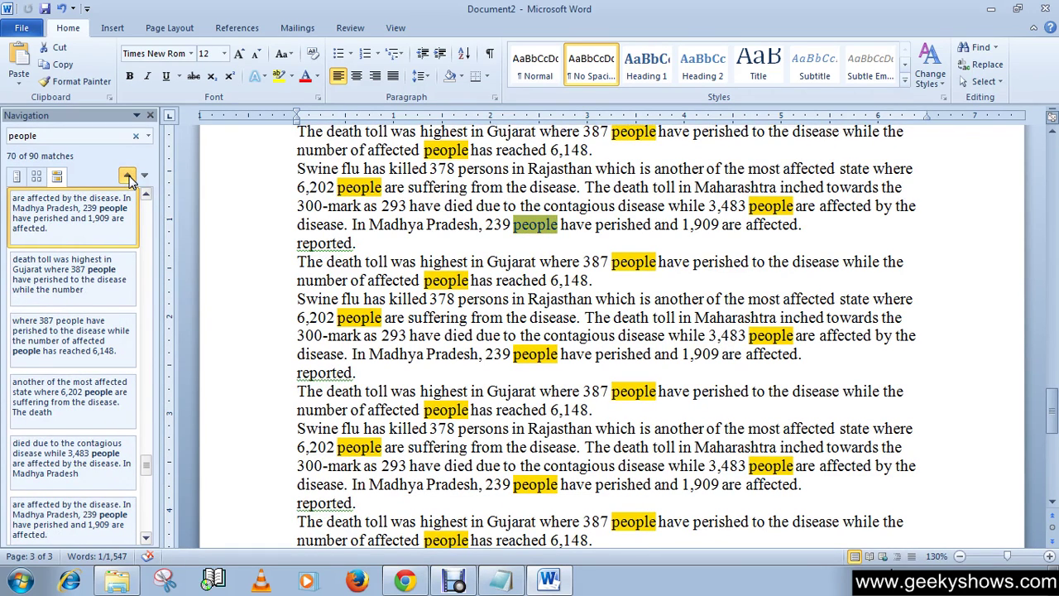
Close the document search pane and return to the beginning of the document
click(150, 115)
click(540, 291)
scroll(538, 290, up, 14)
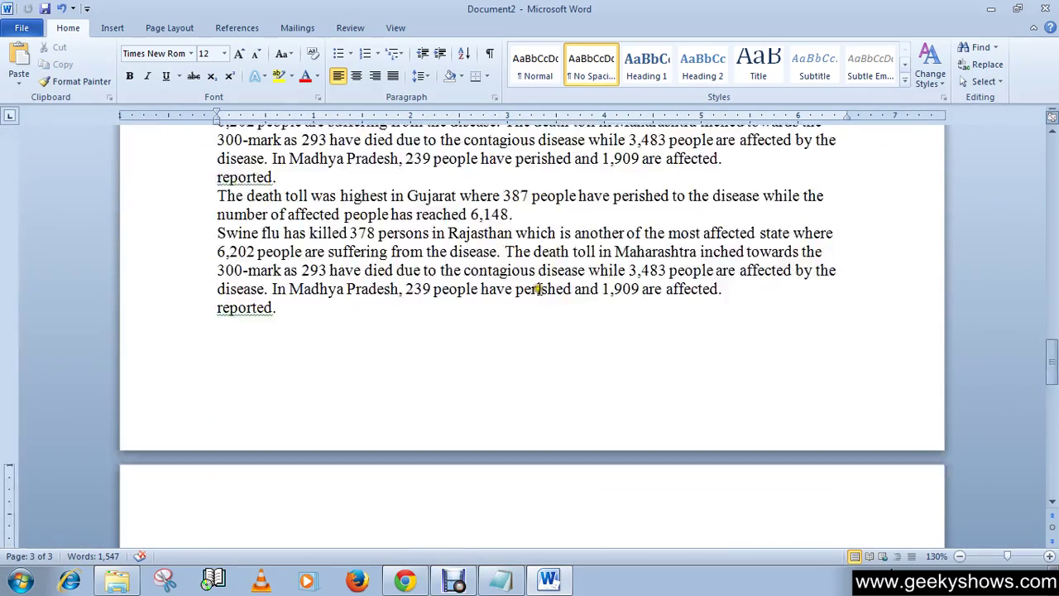
scroll(539, 287, up, 20)
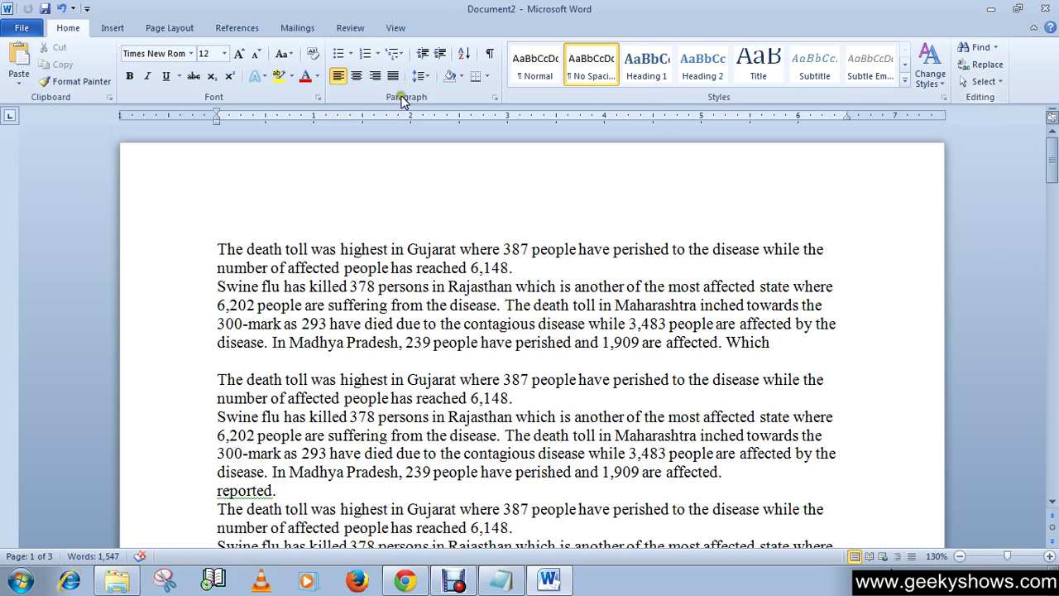
click(66, 28)
click(68, 33)
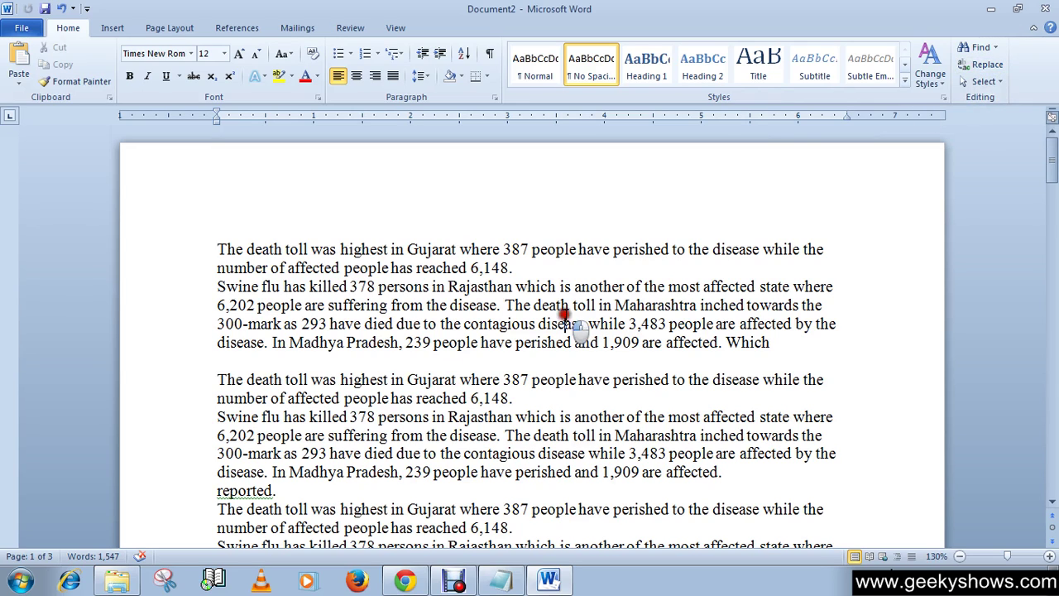
drag(585, 324, 562, 305)
From a cursor position in the second paragraph, set up a Replace operation that finds "people" and substitutes "human"
click(531, 300)
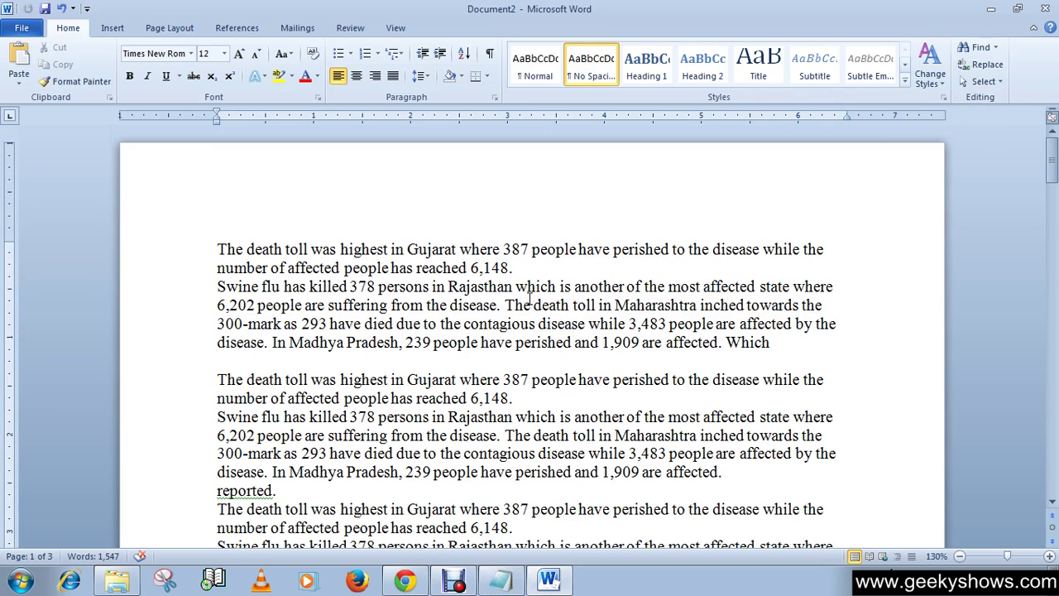
key(ctrl+h)
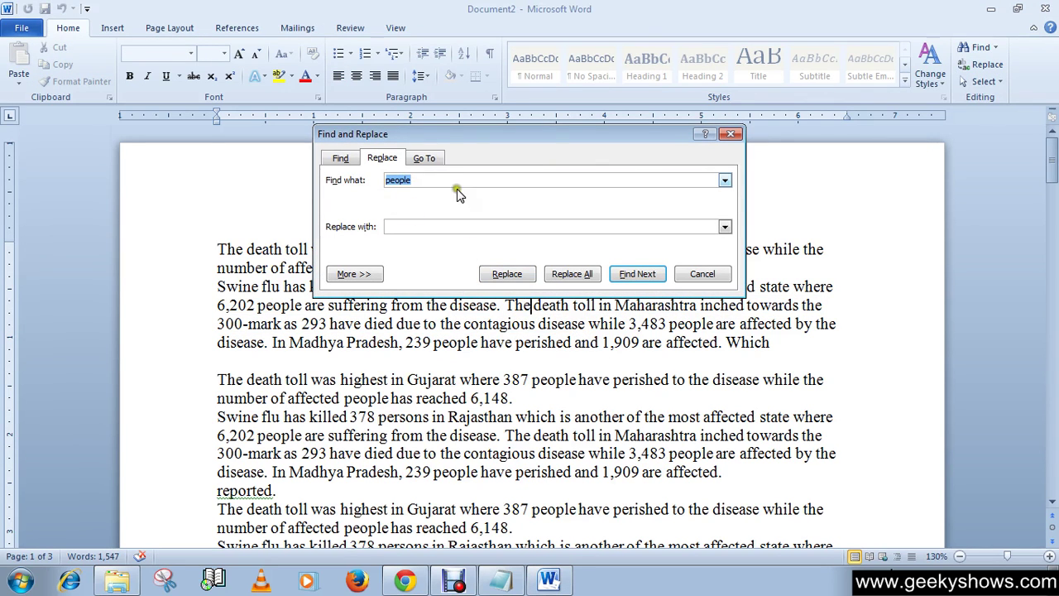
drag(493, 138, 471, 190)
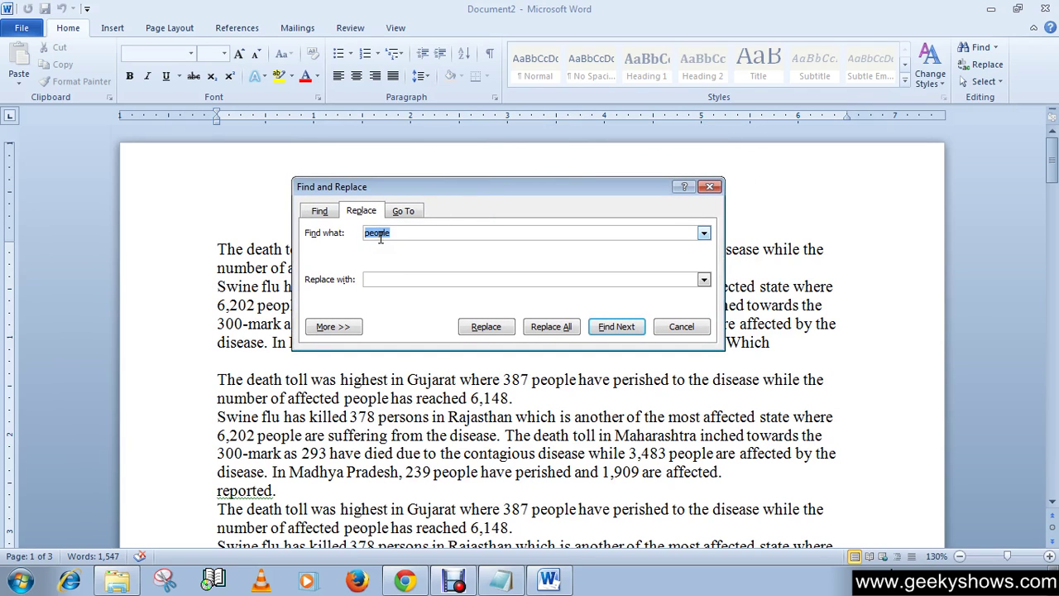
click(361, 210)
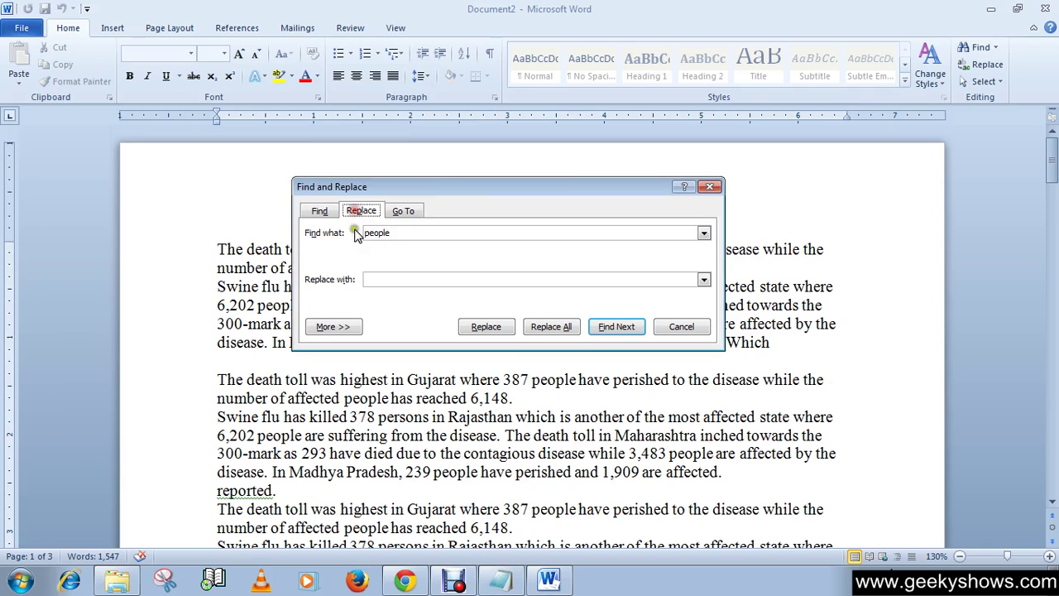
click(393, 237)
click(399, 238)
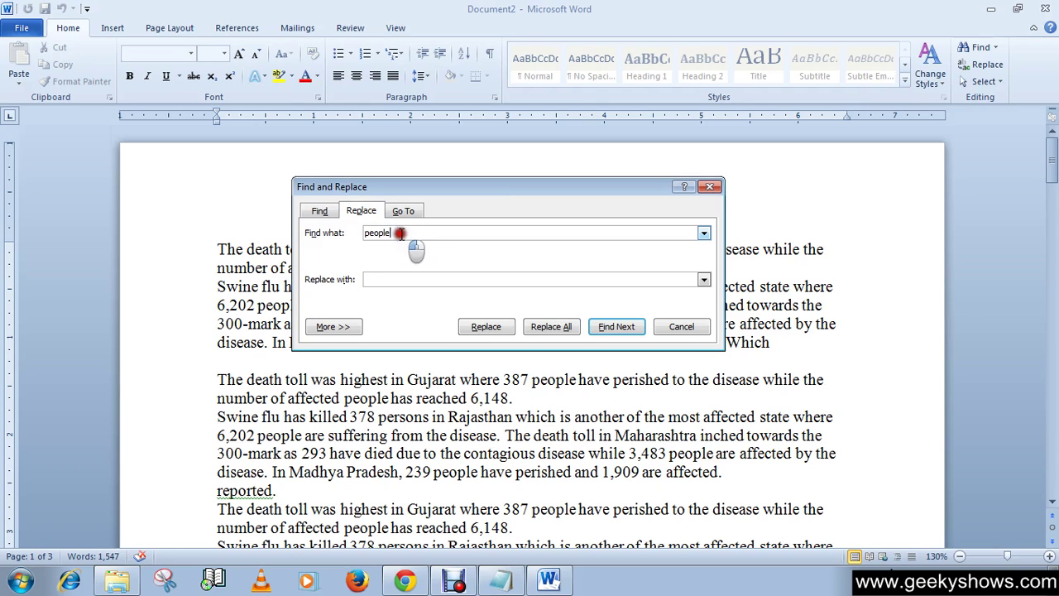
double_click(354, 234)
click(408, 280)
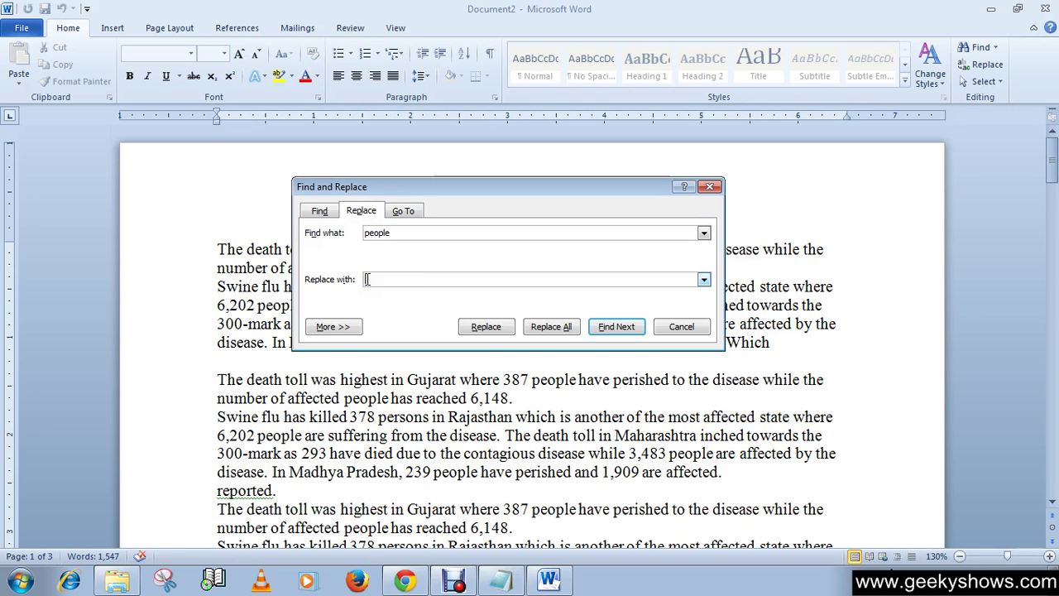
drag(402, 233, 352, 234)
click(384, 279)
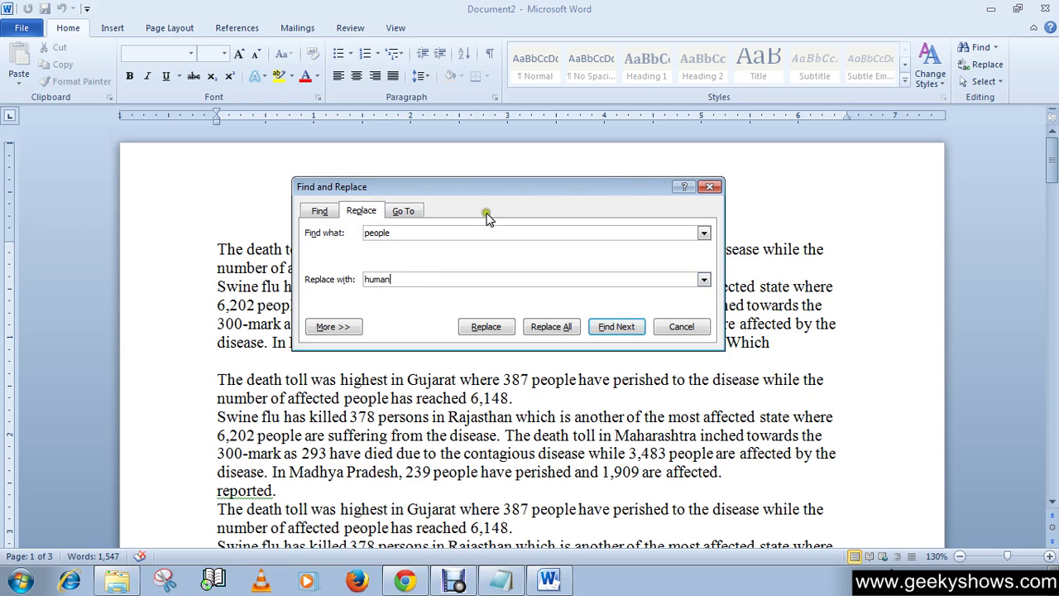
Find the "people" after 3,483 in the second paragraph and replace only that occurrence with "human"
drag(485, 189, 533, 315)
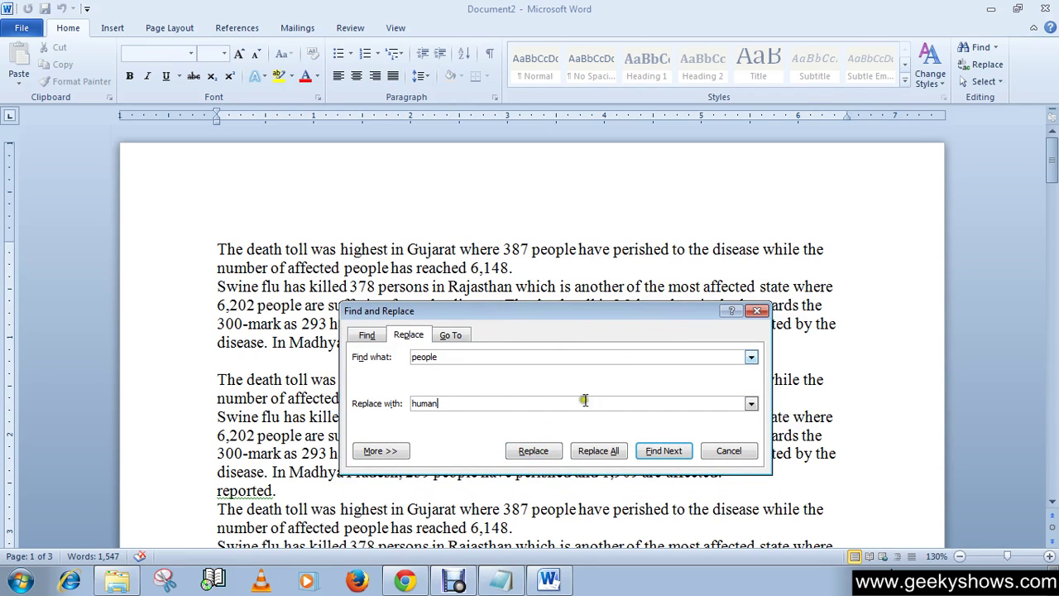
click(532, 451)
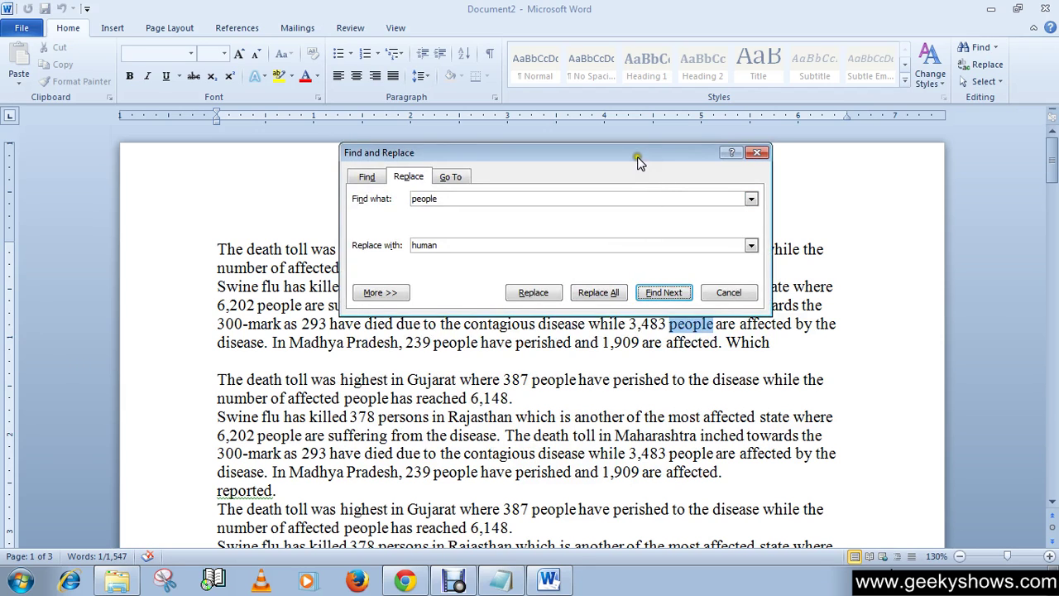
drag(637, 159, 397, 215)
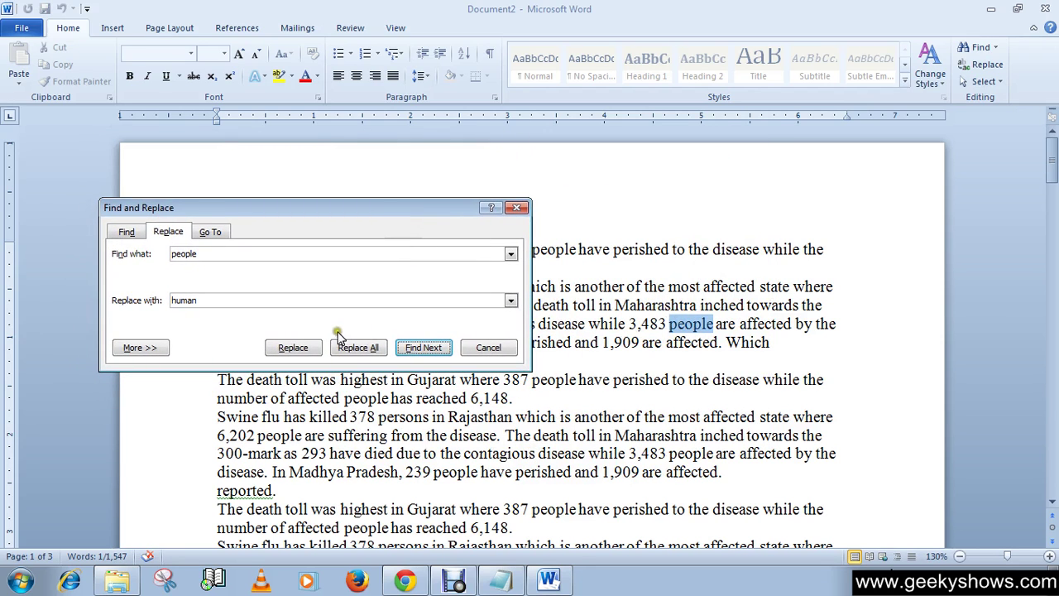
click(293, 348)
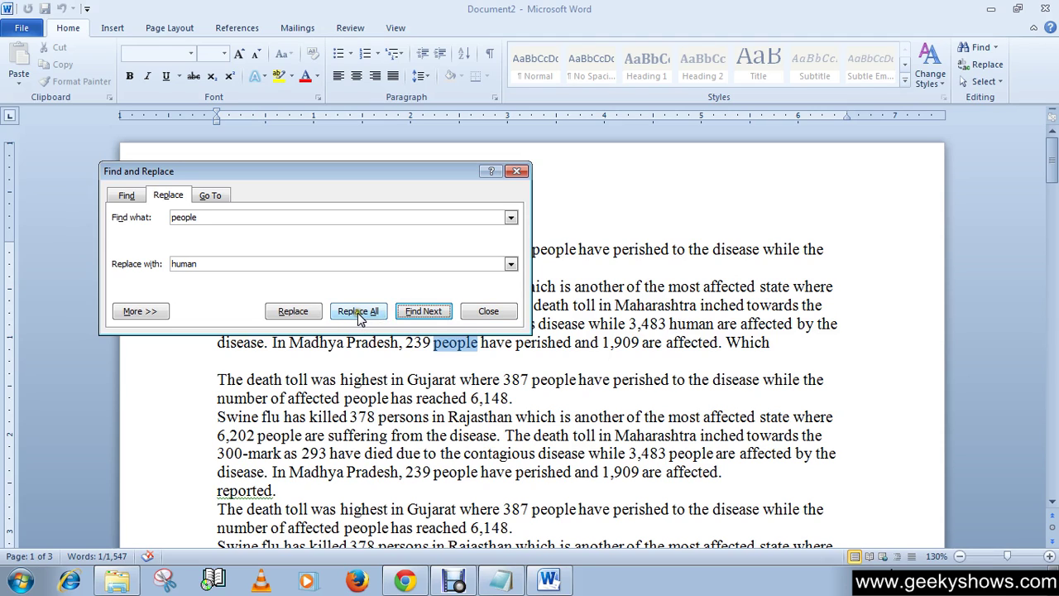
Replace all remaining occurrences of "people" with "human", then close Find and Replace and return to the document's beginning
drag(445, 173, 564, 140)
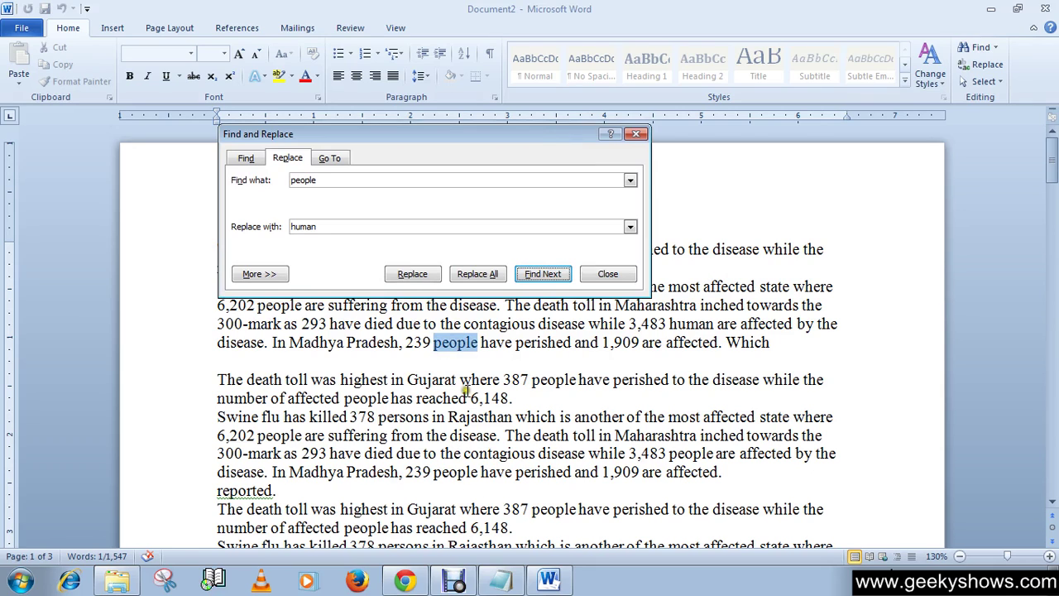
click(475, 277)
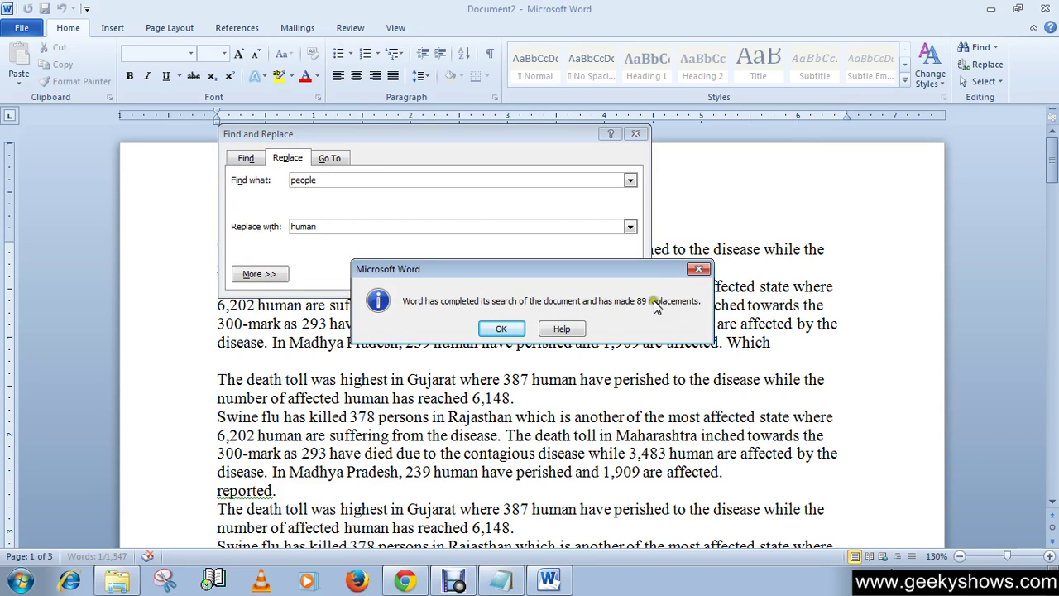
click(500, 329)
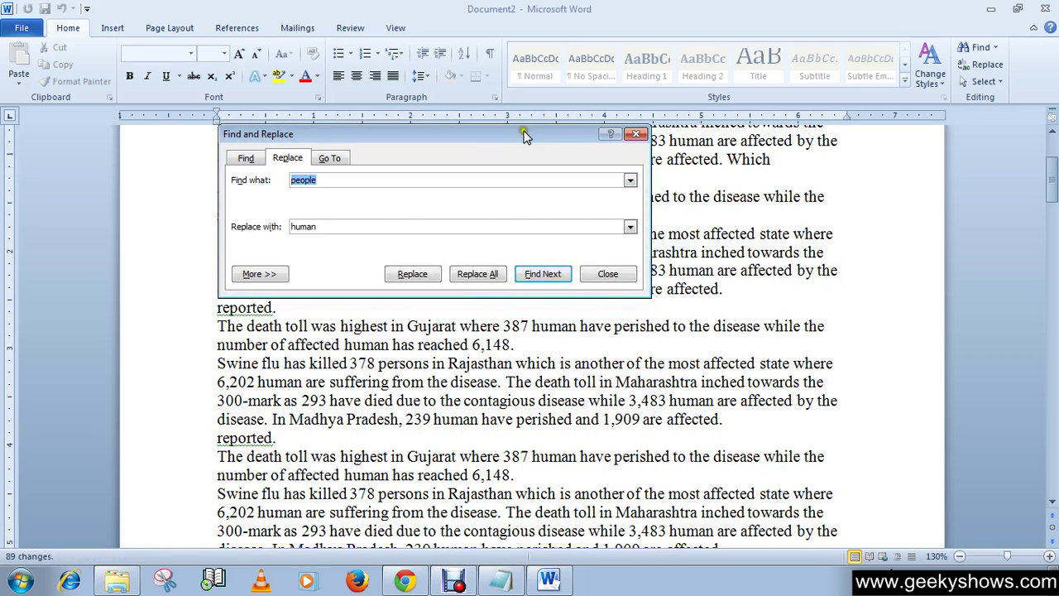
drag(520, 129, 562, 281)
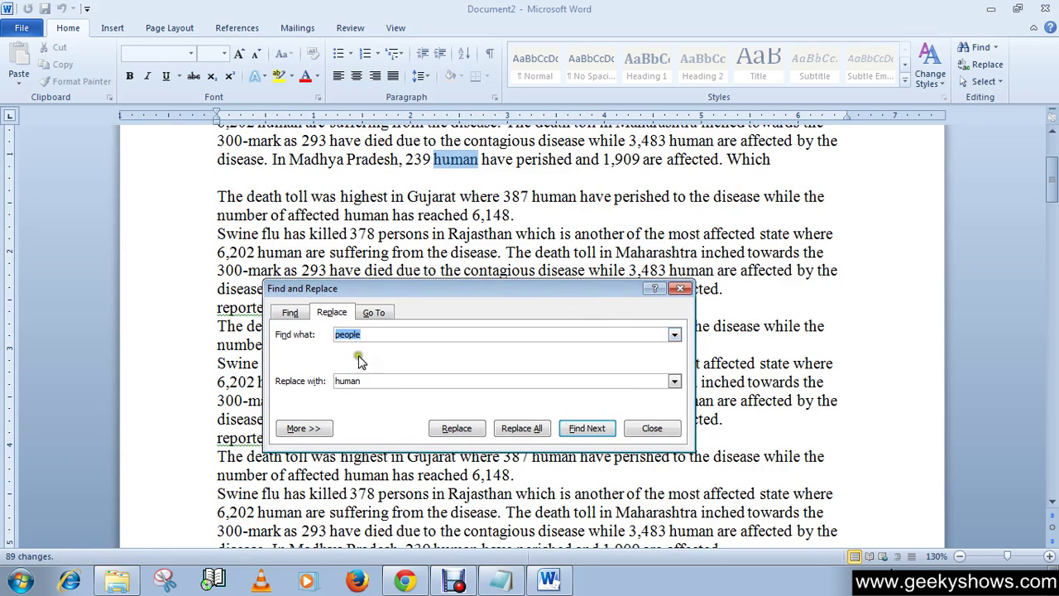
click(650, 427)
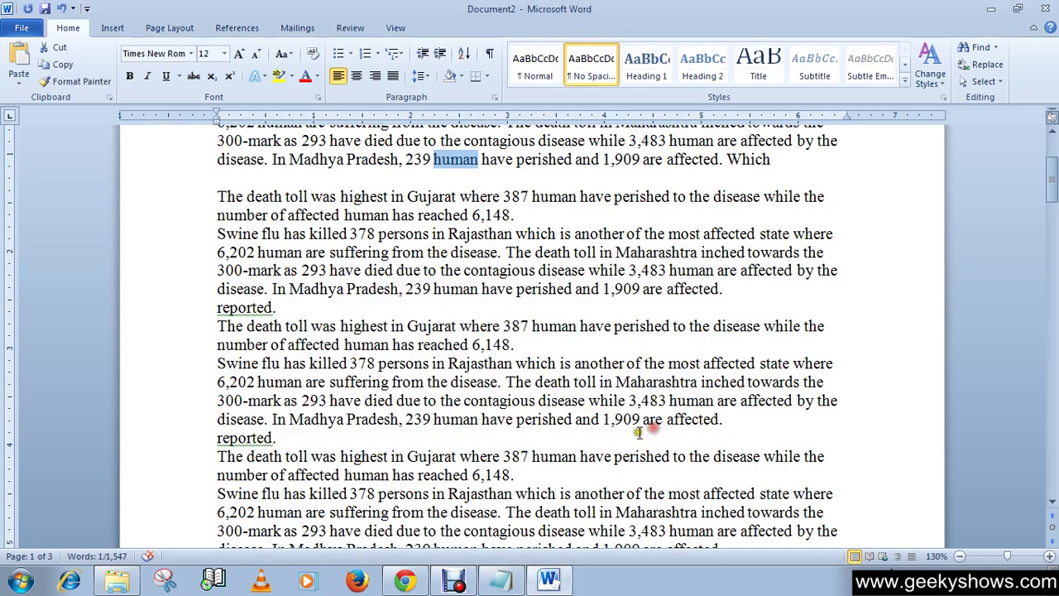
scroll(620, 431, up, 3)
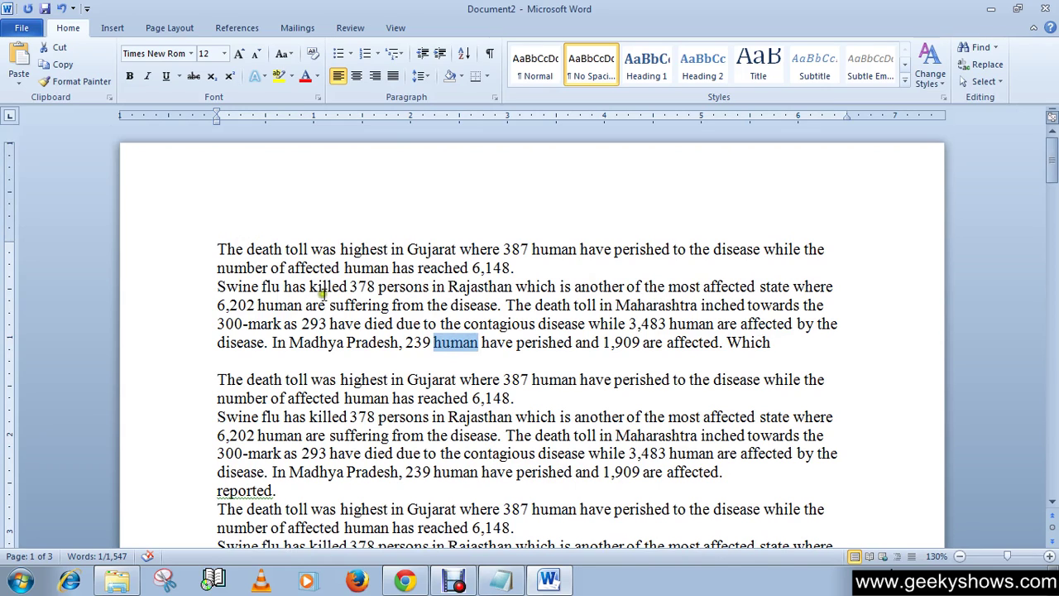
click(498, 343)
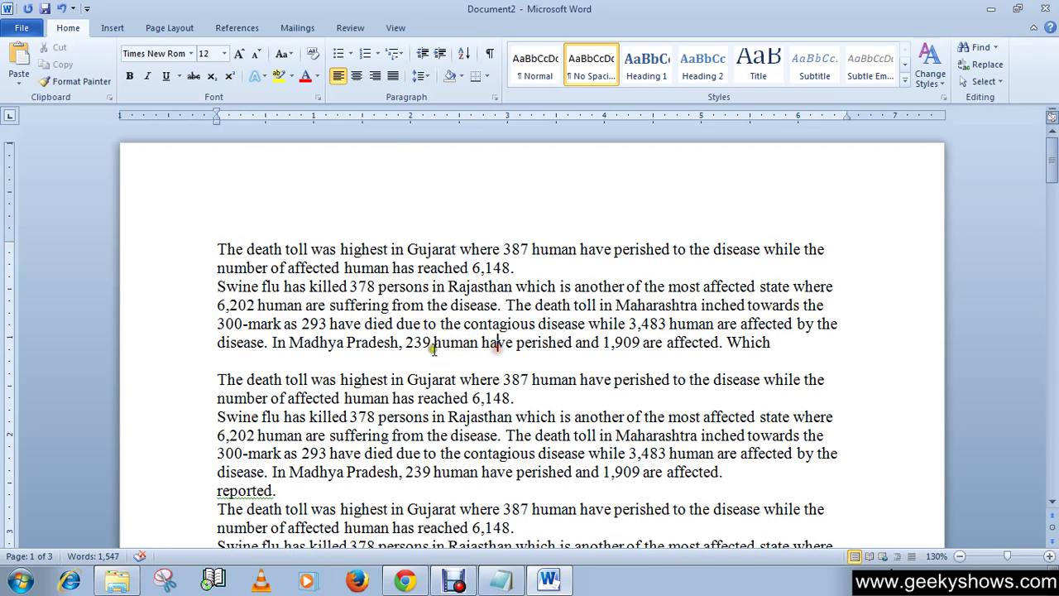
drag(433, 342, 513, 306)
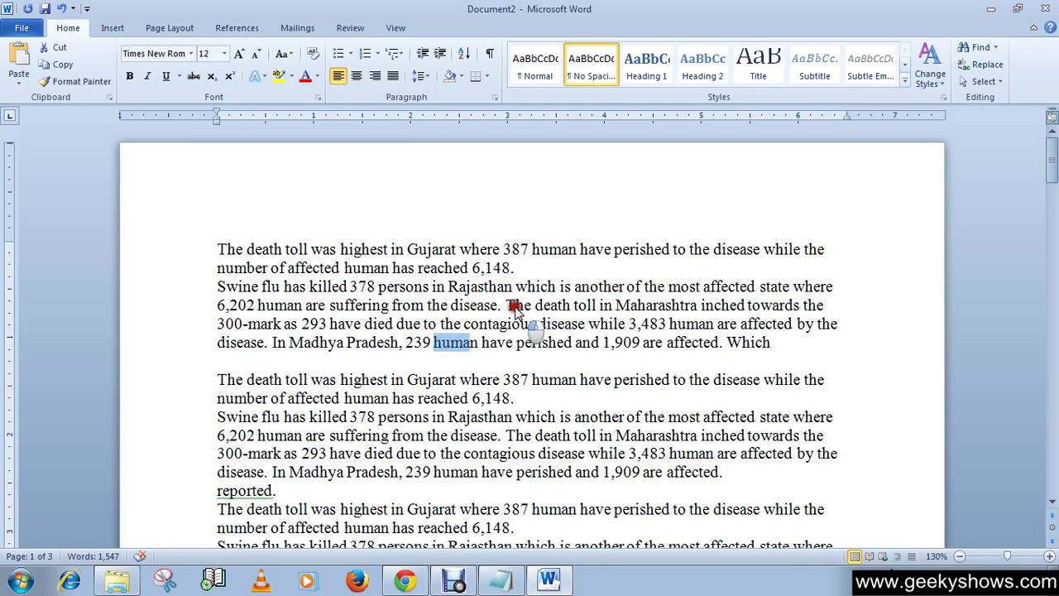
key(Escape)
click(396, 287)
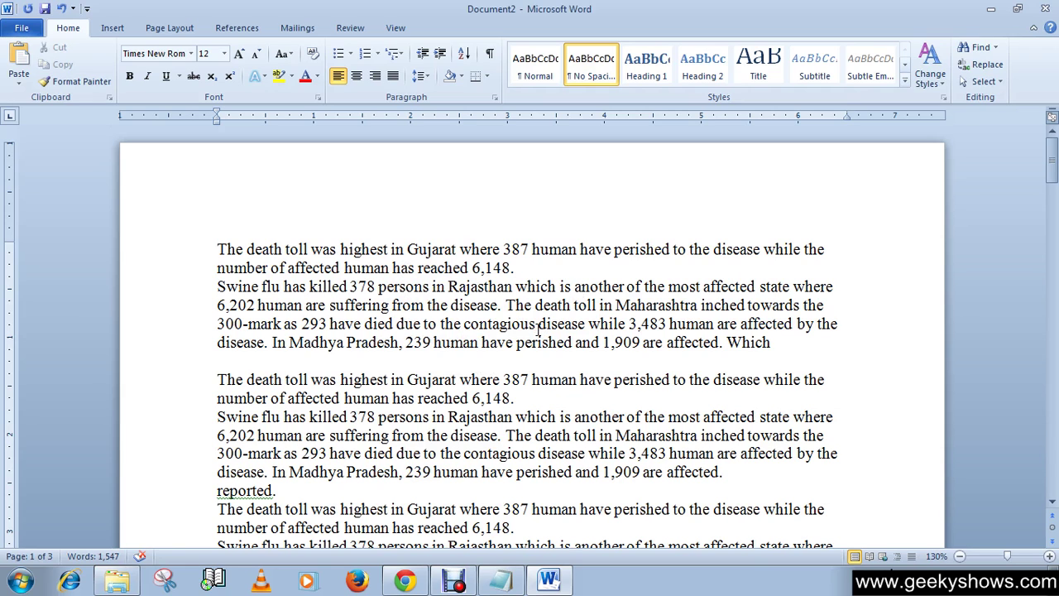
key(ctrl+h)
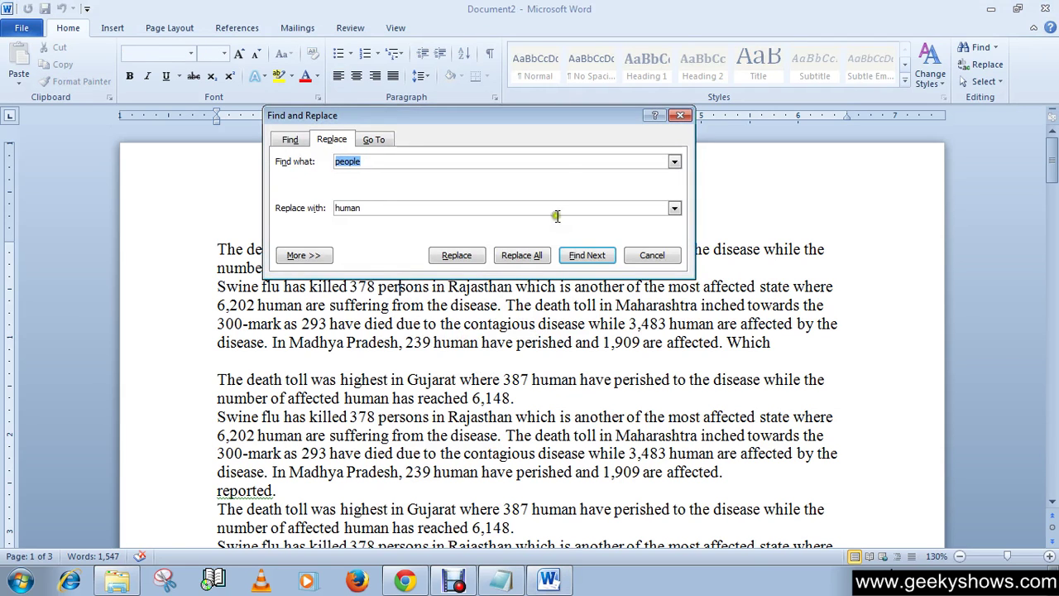
drag(538, 121, 587, 313)
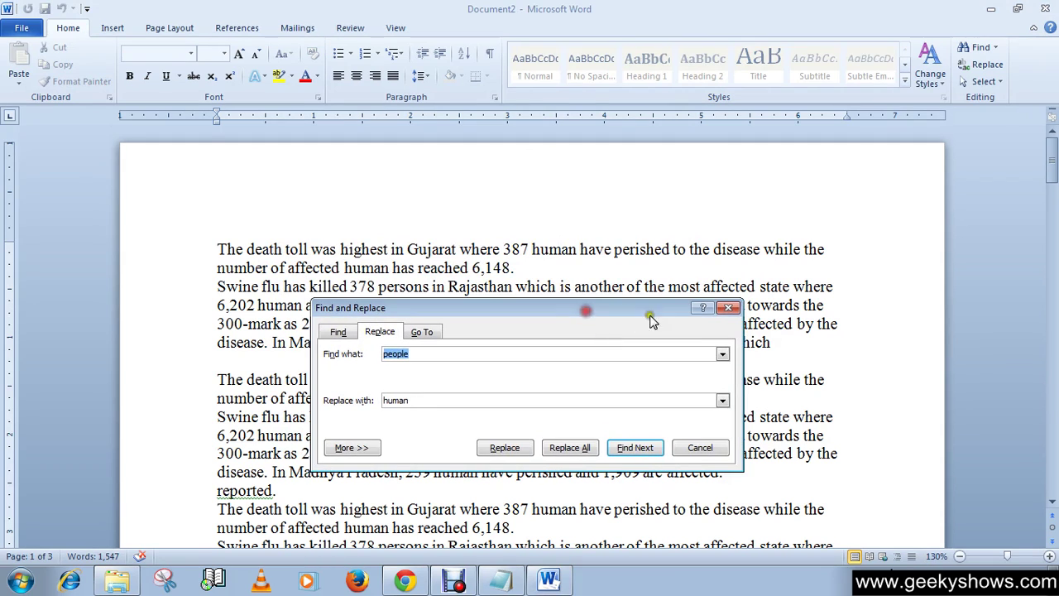
click(728, 308)
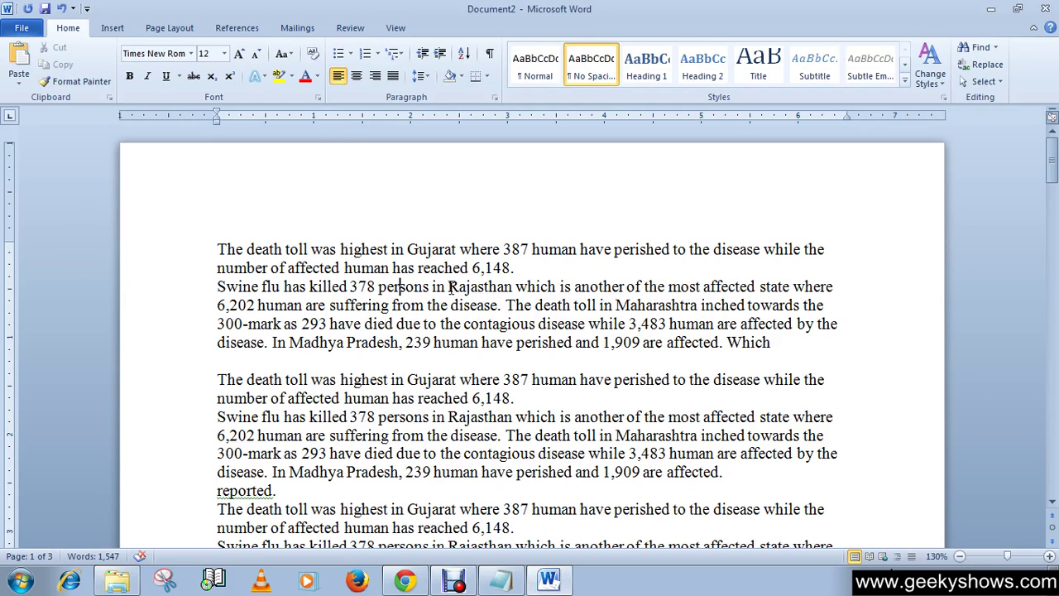
Set up a Replace operation that finds "human" and substitutes "people"
key(ctrl+h)
drag(513, 116, 530, 333)
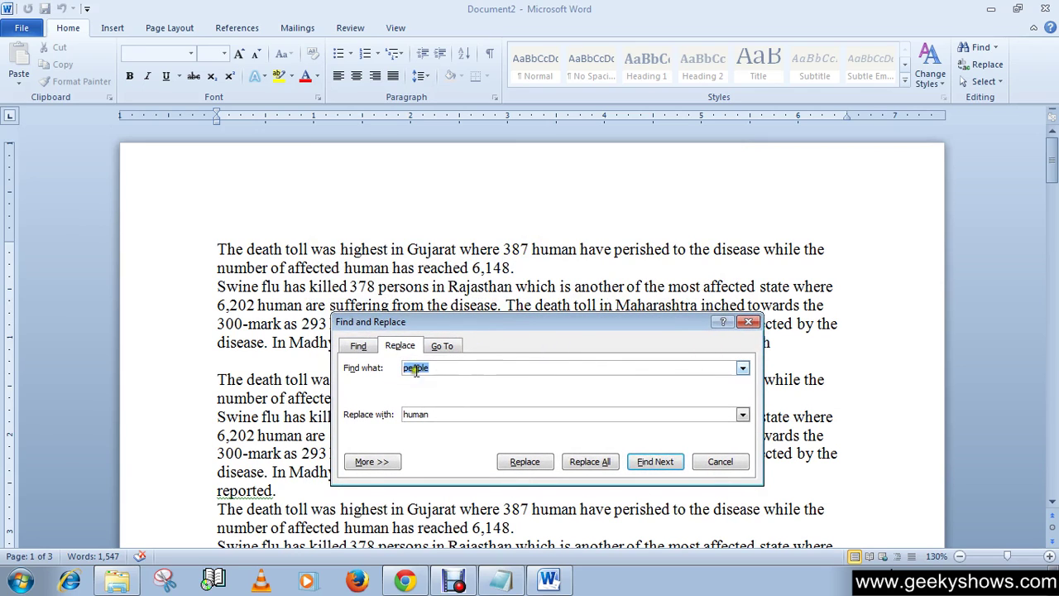
text(human)
drag(454, 418, 389, 421)
text(p)
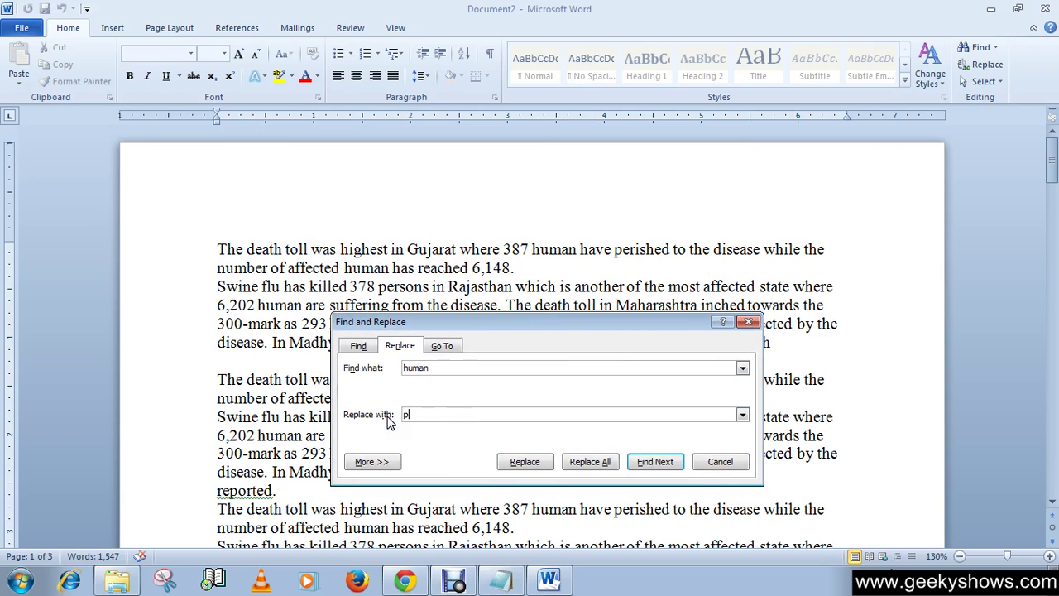
text(eople)
drag(510, 328, 513, 352)
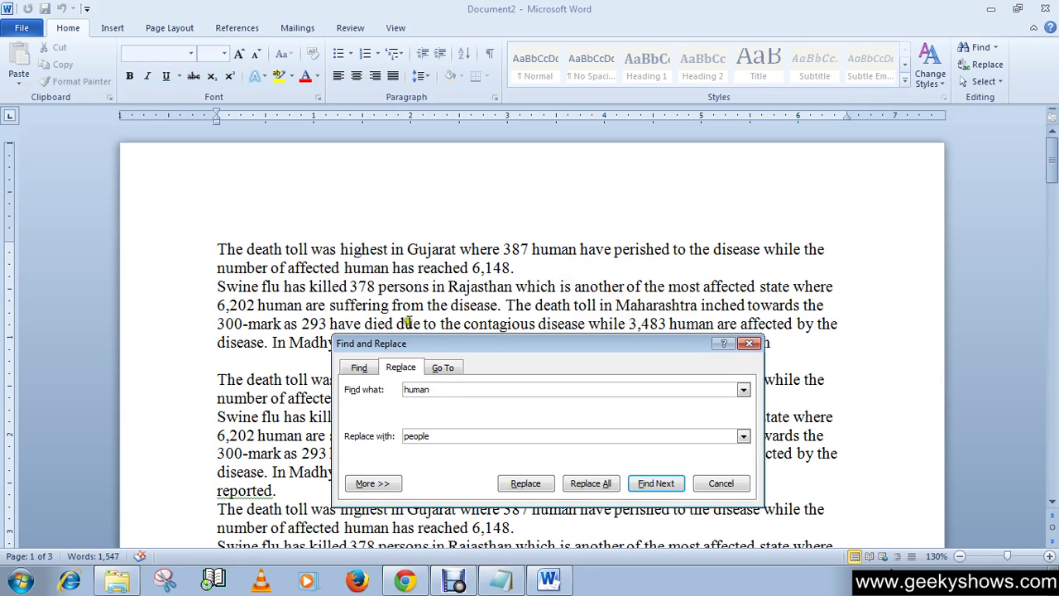
drag(451, 347, 436, 323)
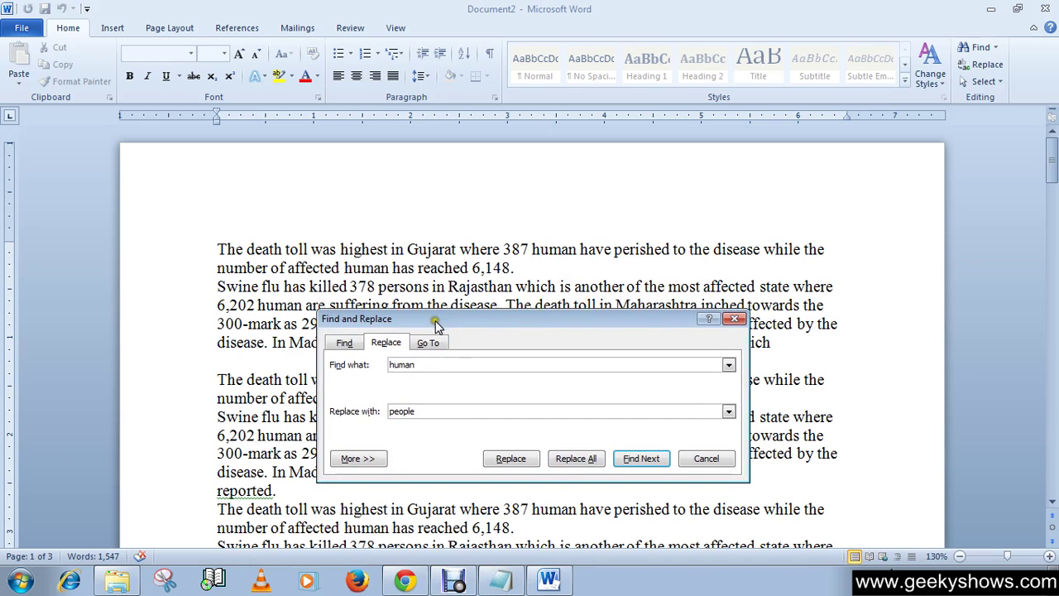
Restart the replacement from the very beginning of the document and replace the first "human", after 387, with "people"
click(502, 460)
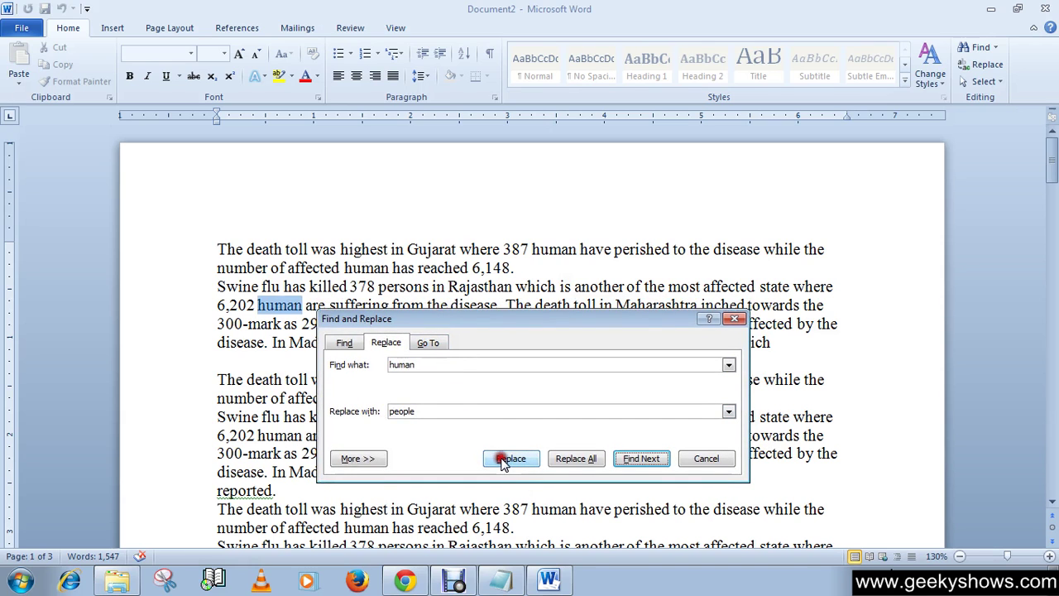
click(728, 321)
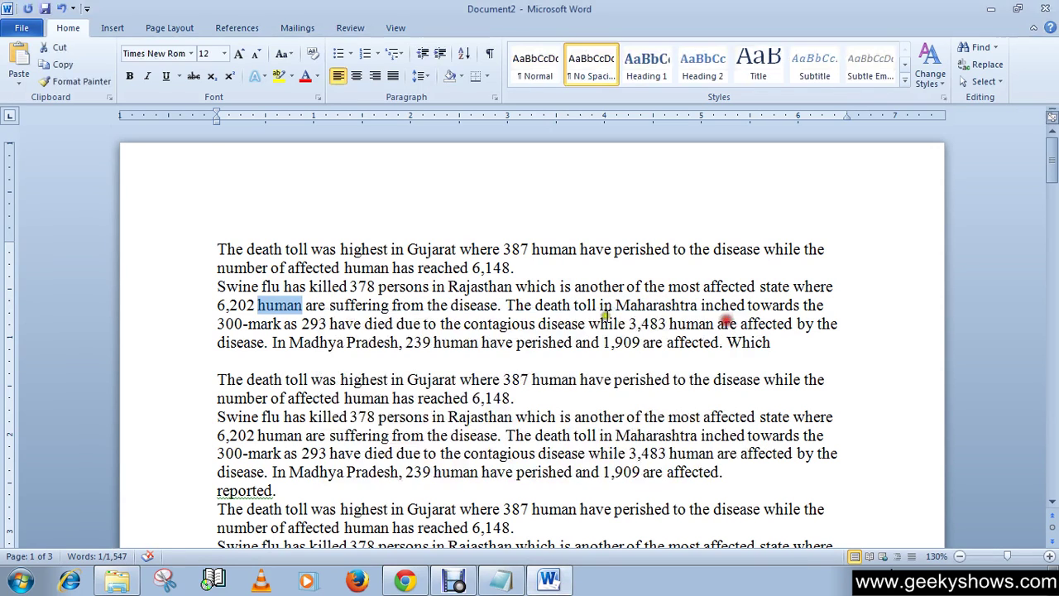
click(220, 246)
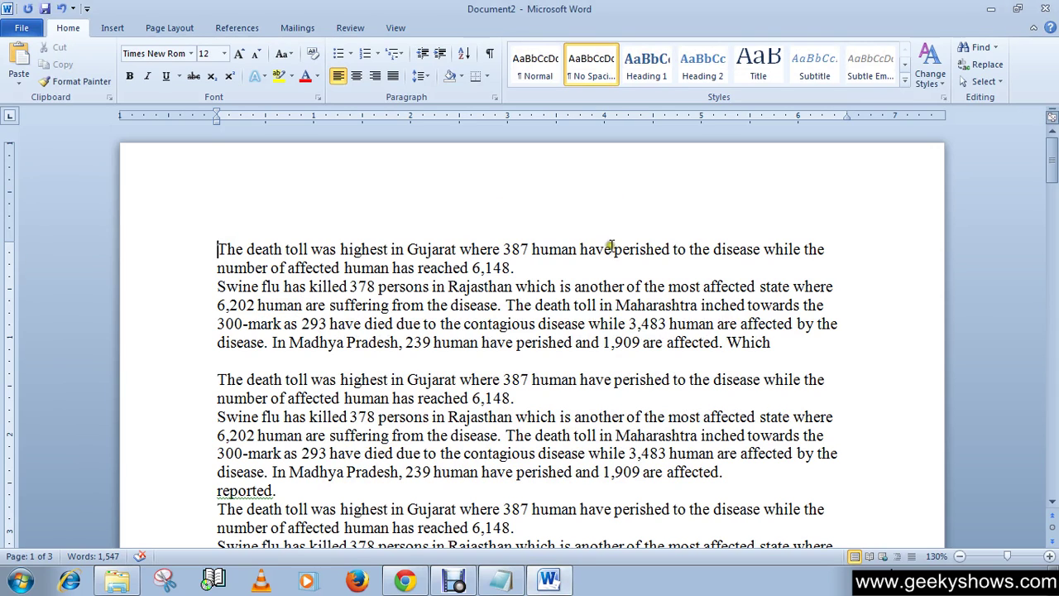
key(ctrl+h)
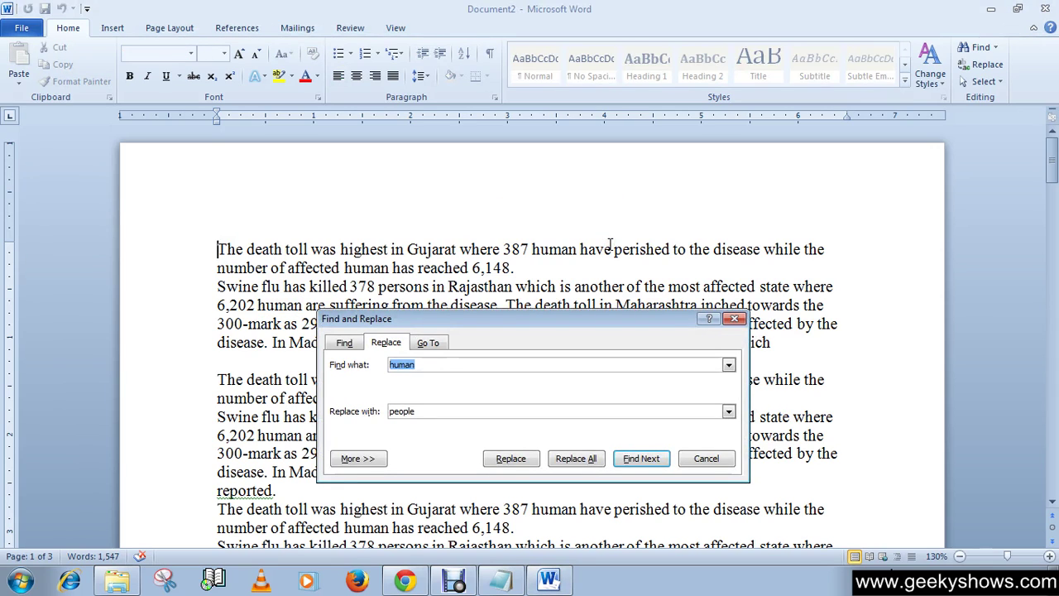
click(514, 458)
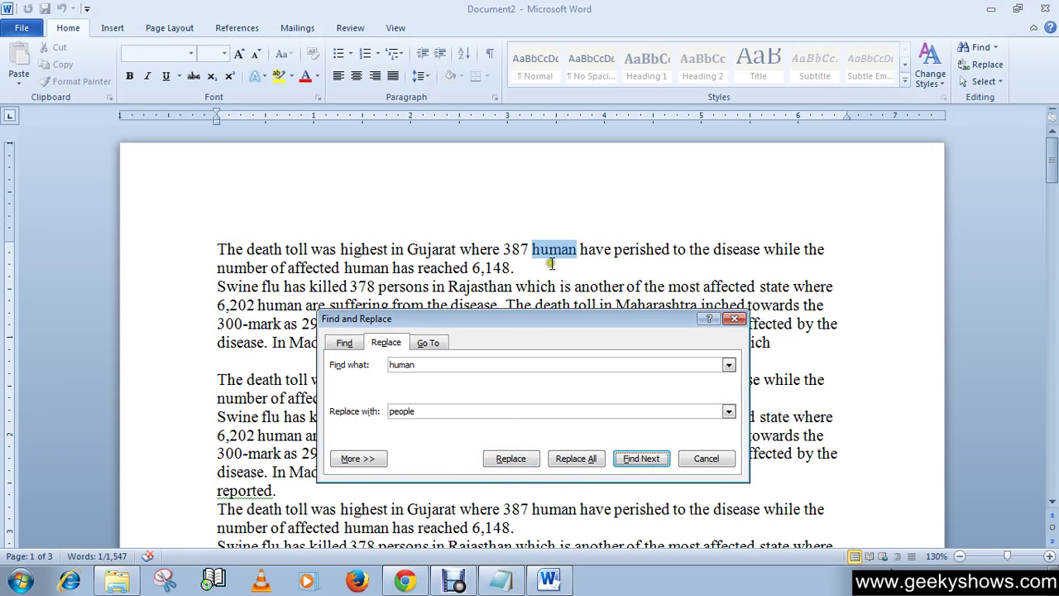
click(519, 464)
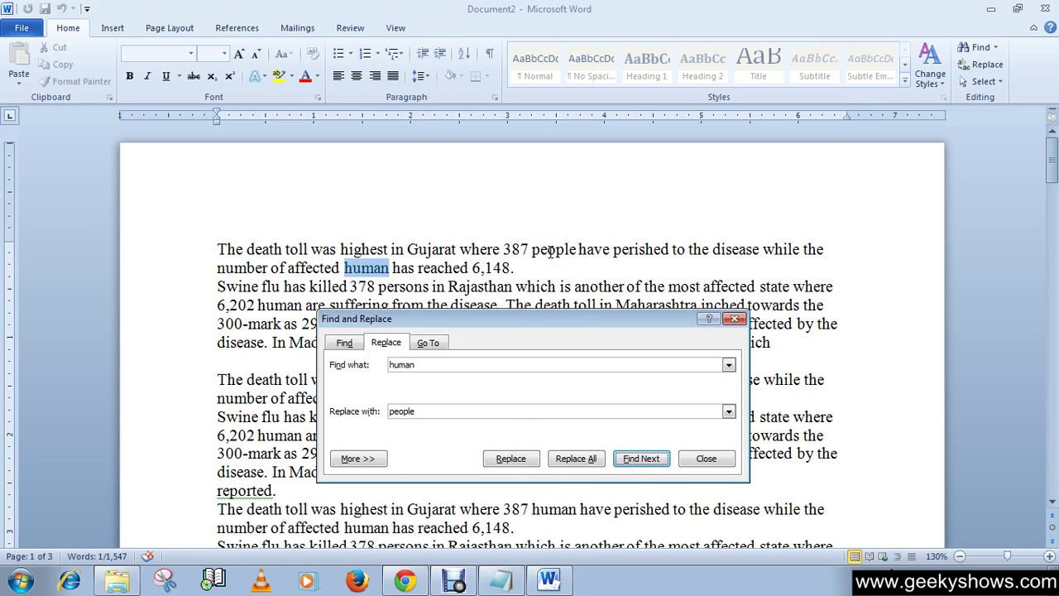
Skip the "human" after "number of affected" and replace the one after 6,202 with "people"
drag(546, 323, 539, 353)
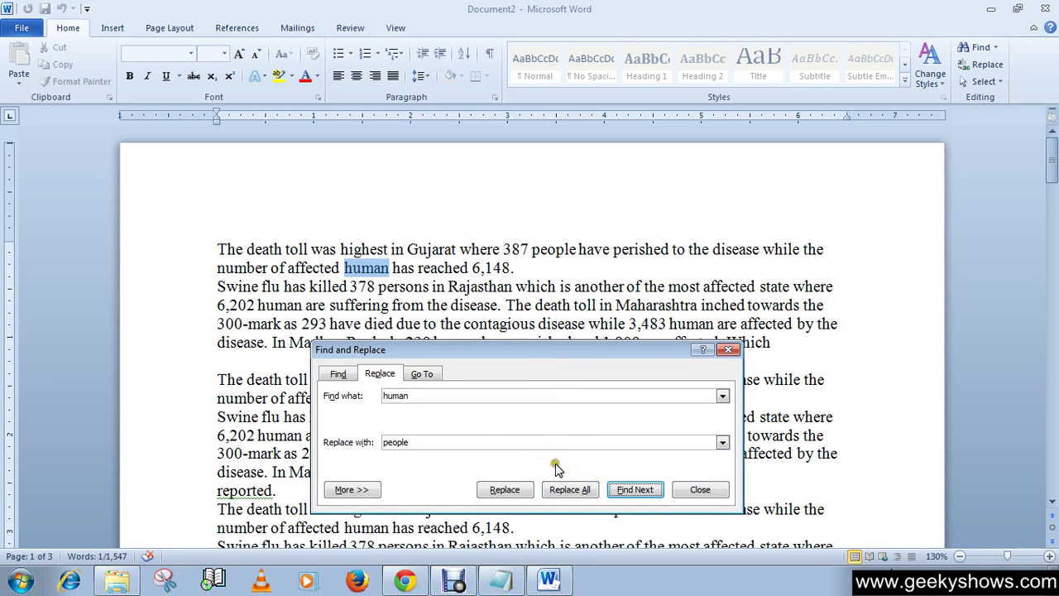
drag(520, 355, 503, 337)
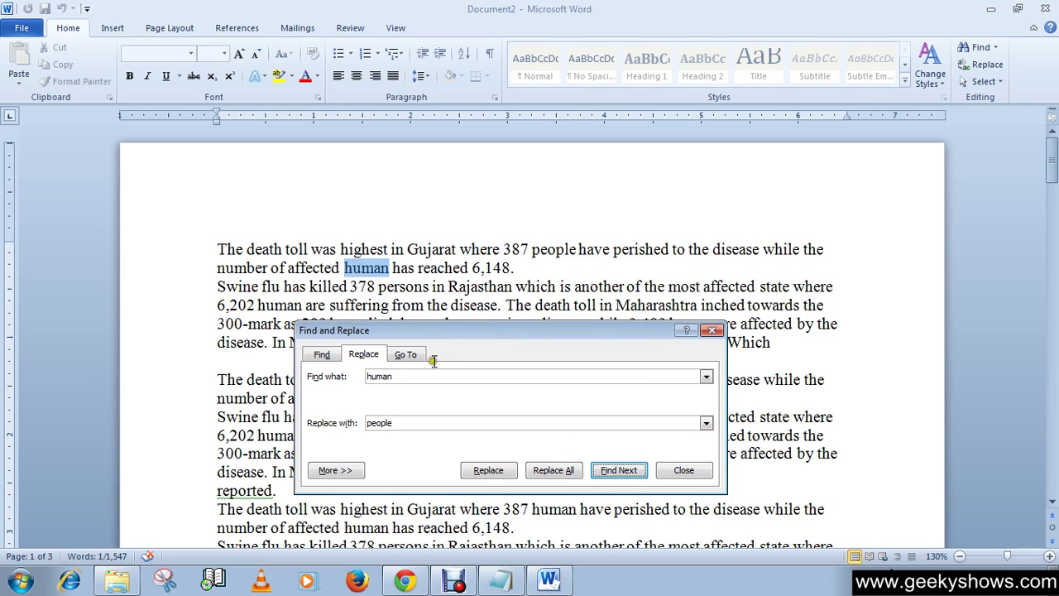
click(619, 469)
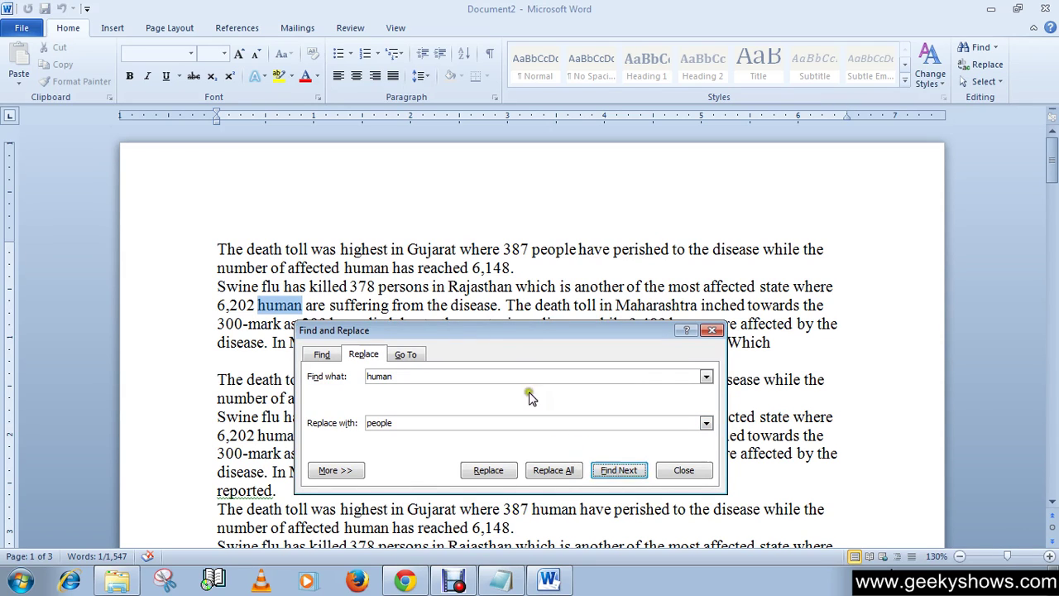
drag(497, 330, 596, 318)
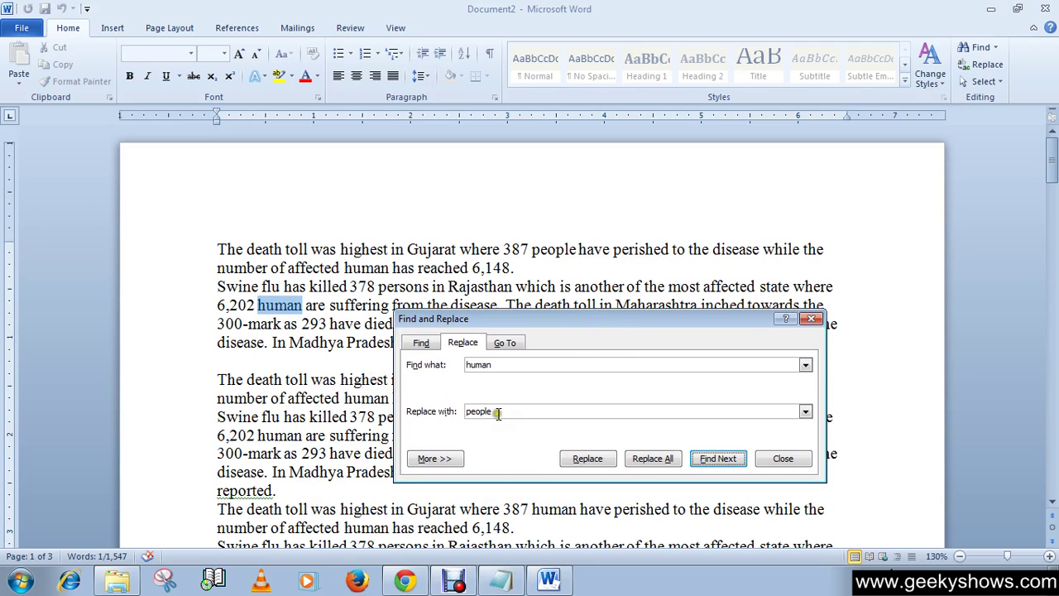
click(596, 459)
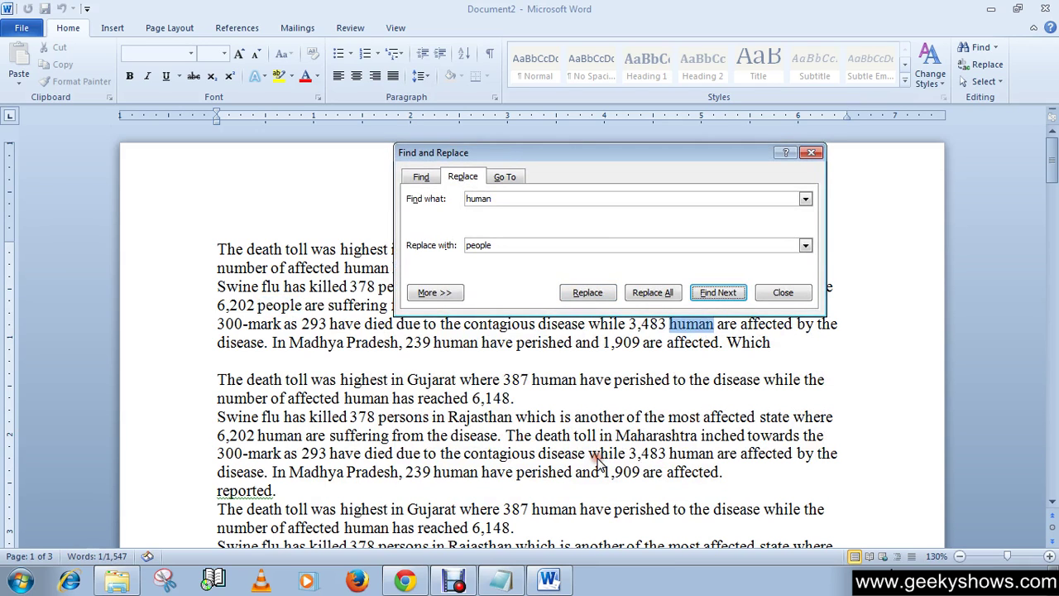
Skip the "human" after 3,483, replace the one after 239 with "Geek", and skip the following match
drag(661, 157, 653, 132)
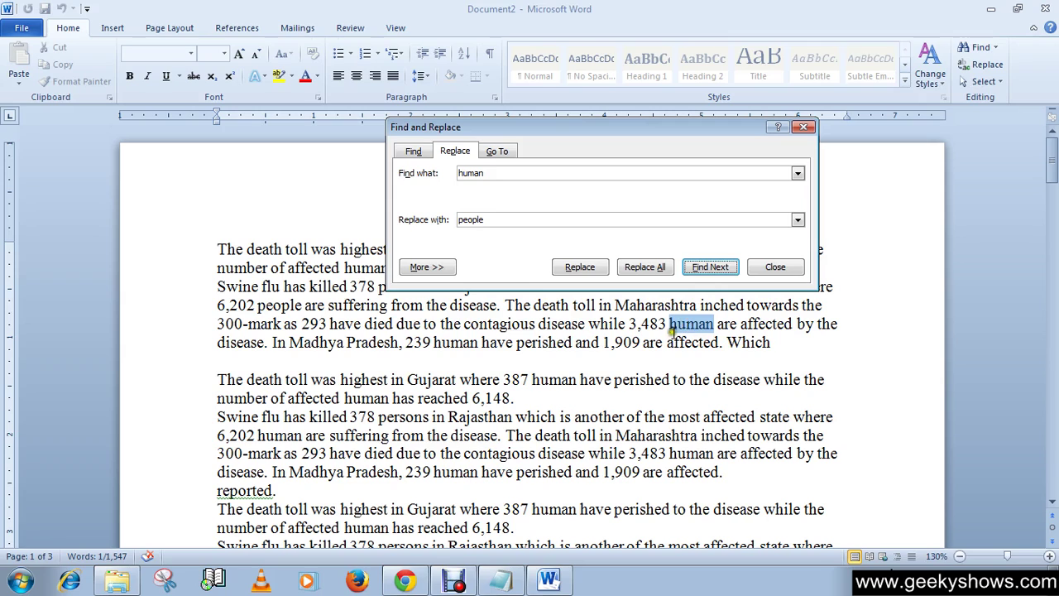
click(710, 268)
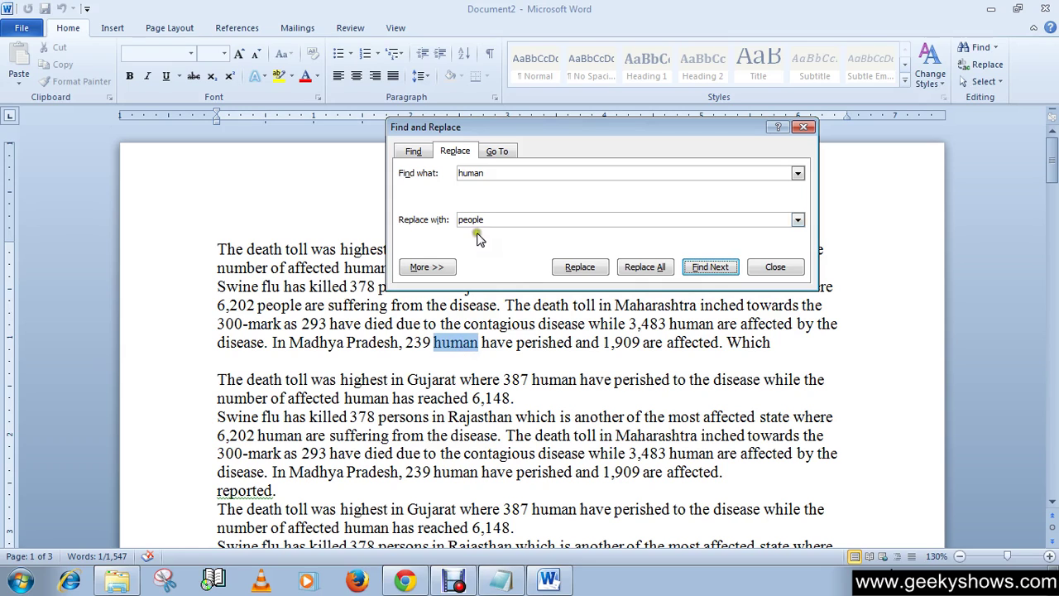
click(502, 219)
drag(506, 232, 472, 227)
key(BackSpace)
click(562, 271)
click(577, 271)
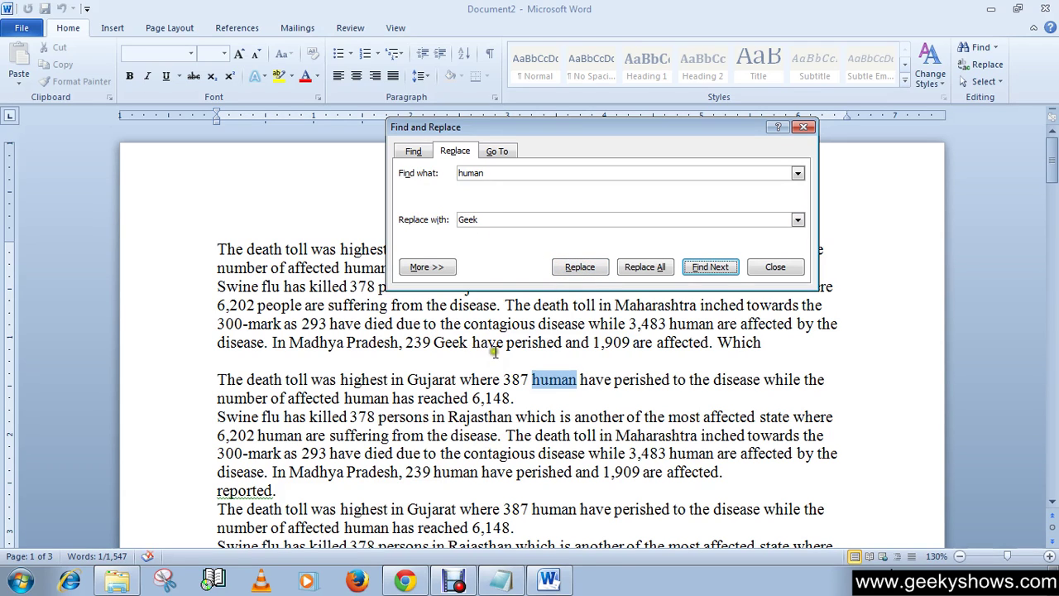
click(710, 268)
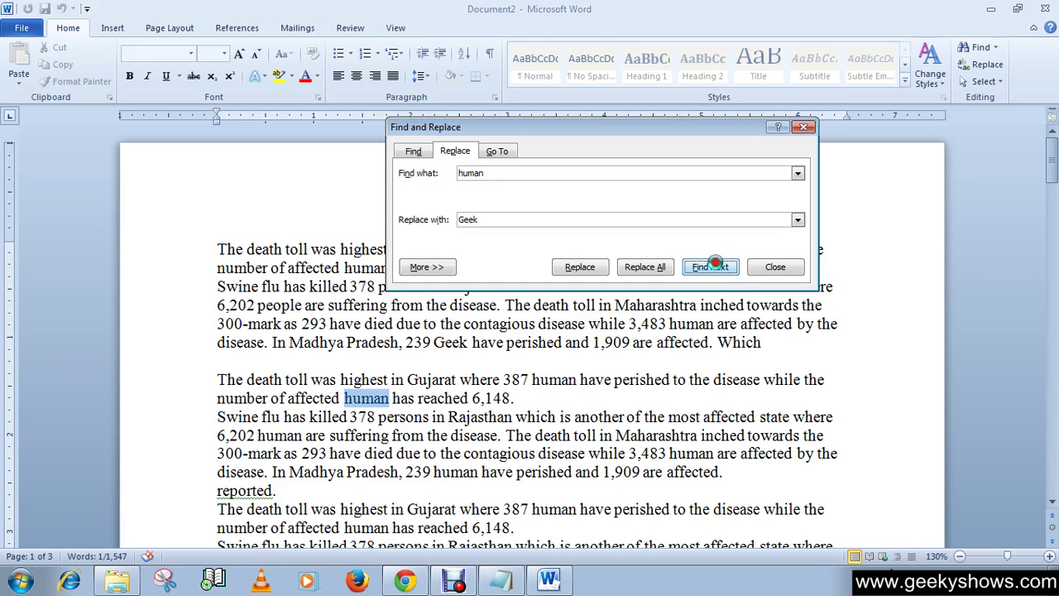
Skip the second paragraph's "human" after "number of affected" and switch from replacing to finding only, keeping "human" as the search word
click(710, 268)
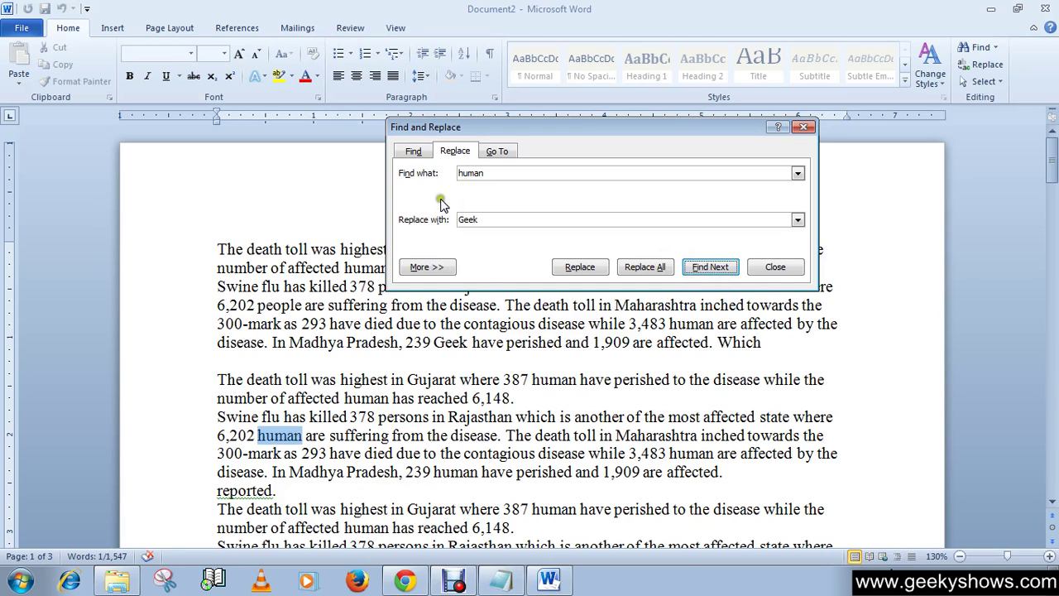
drag(585, 131, 550, 253)
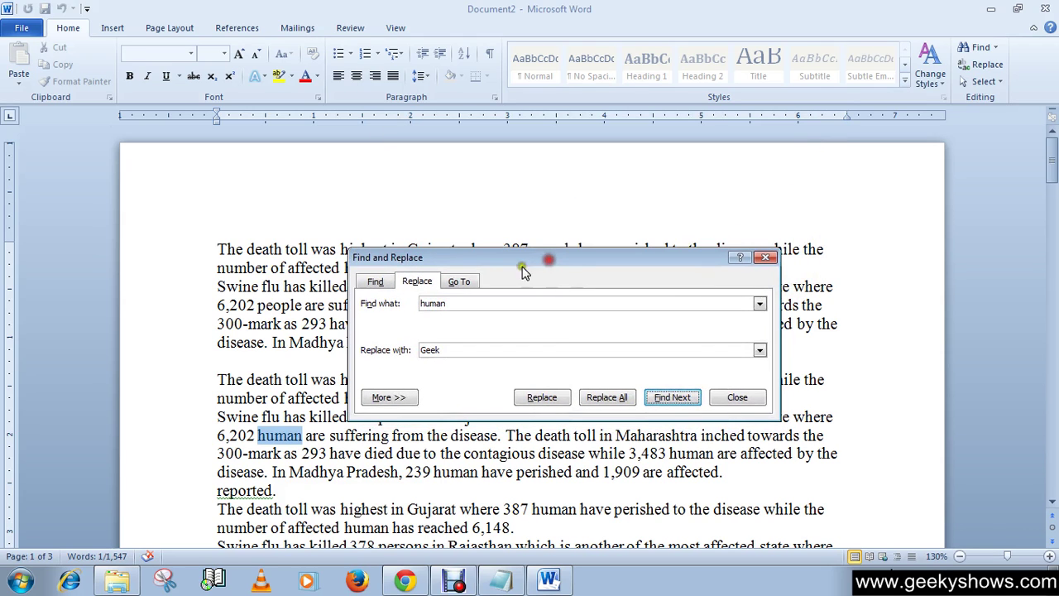
click(414, 280)
click(375, 282)
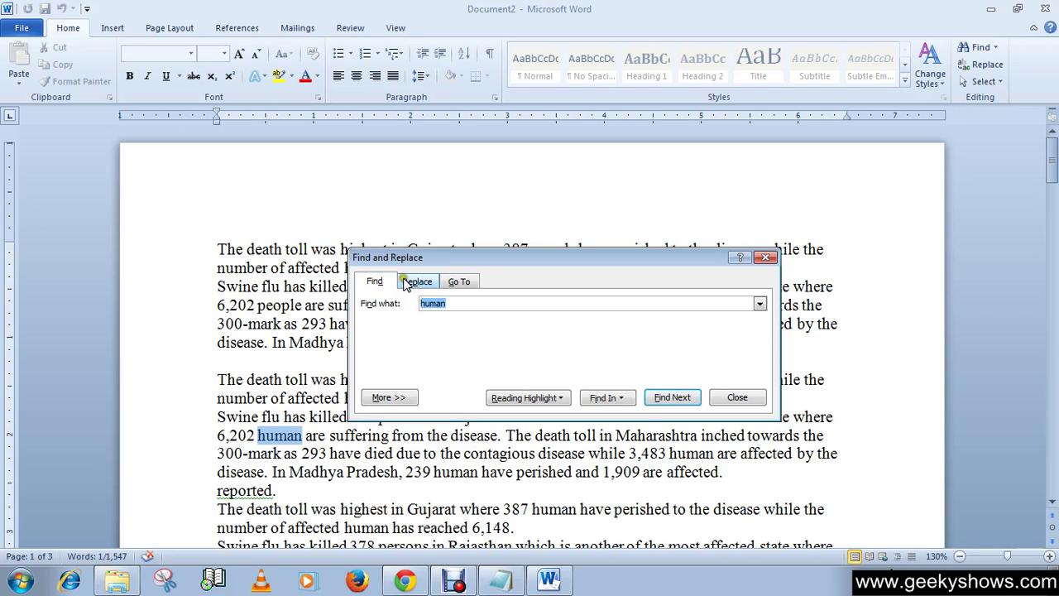
drag(408, 255, 383, 233)
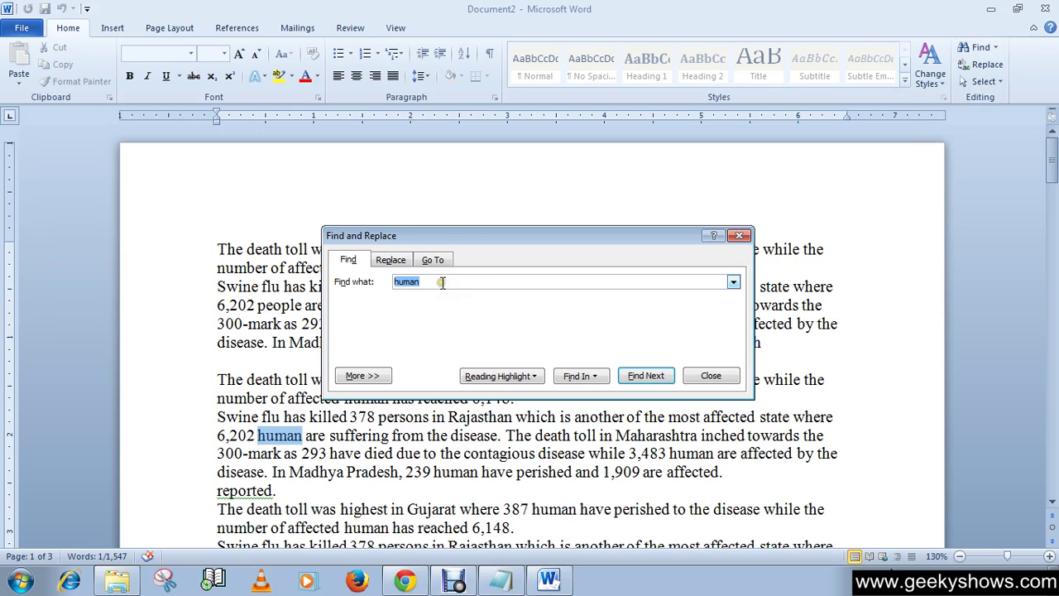
drag(485, 235, 523, 318)
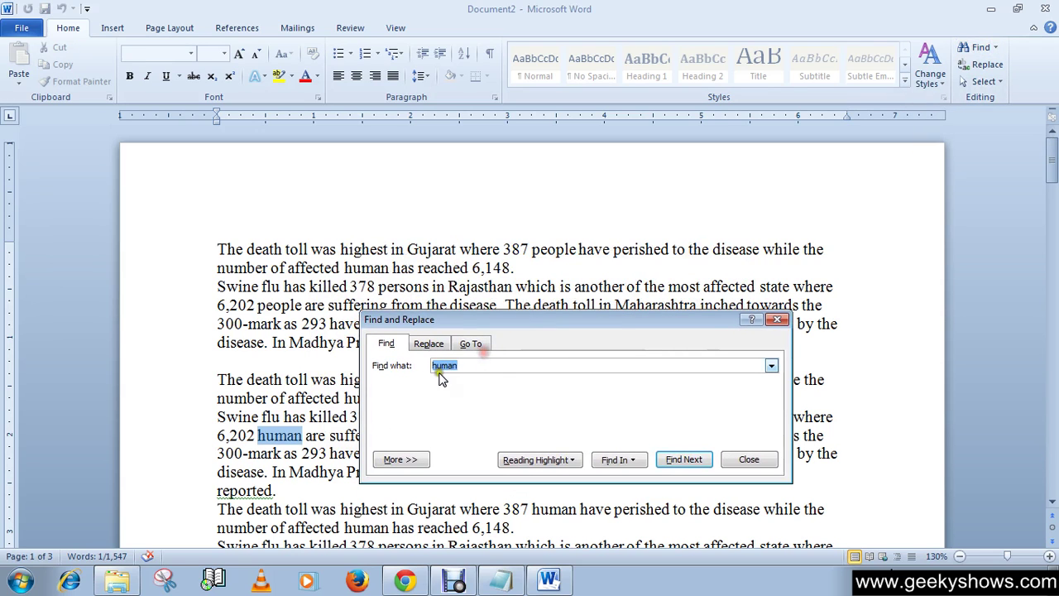
Find the next occurrences of "human" one by one, up to the one after 387 in the third paragraph
click(644, 460)
click(667, 425)
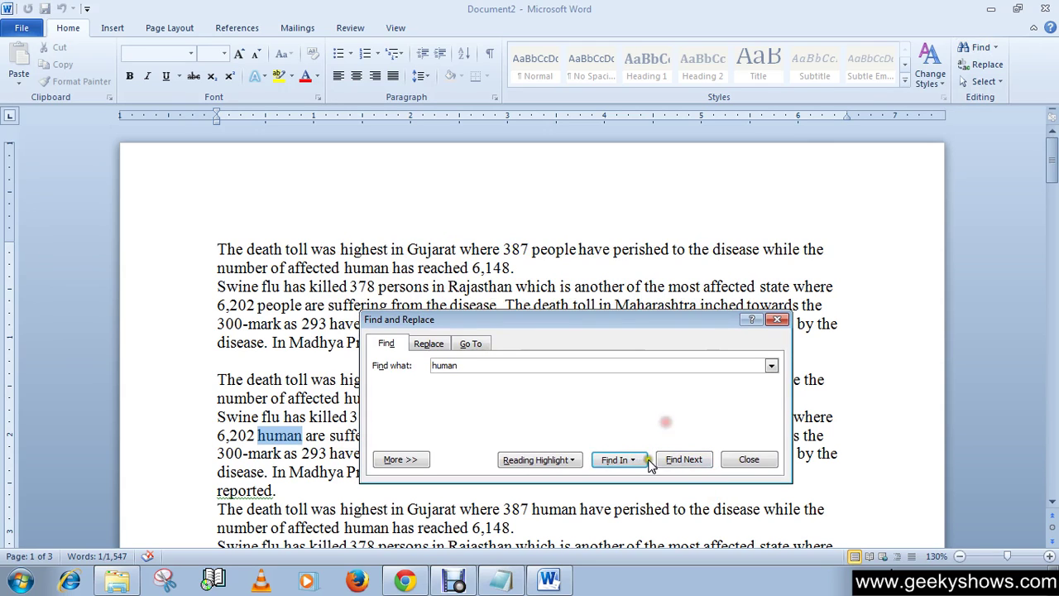
click(686, 465)
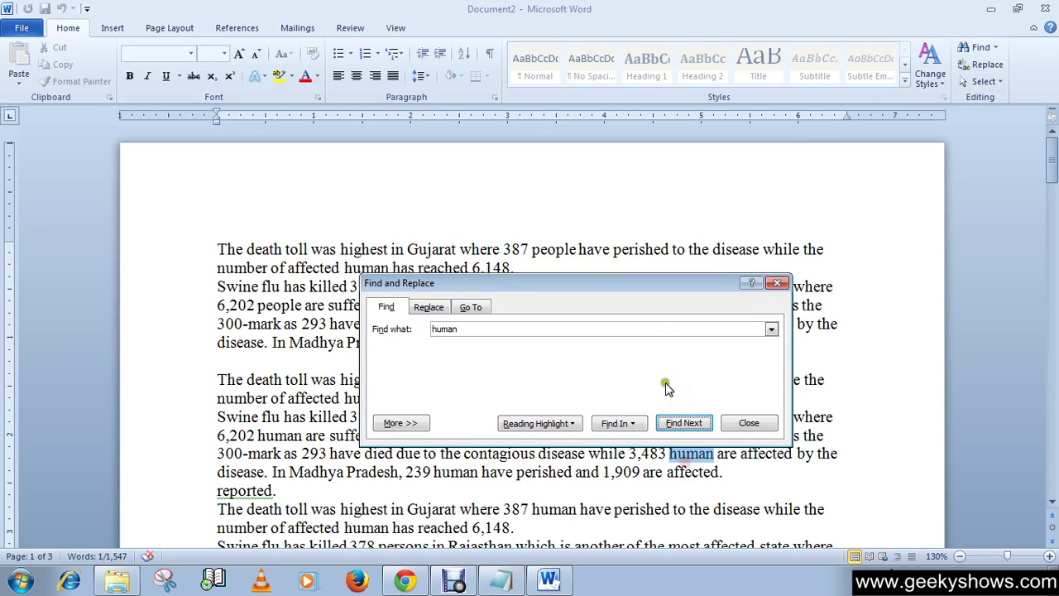
drag(650, 287, 651, 191)
click(676, 323)
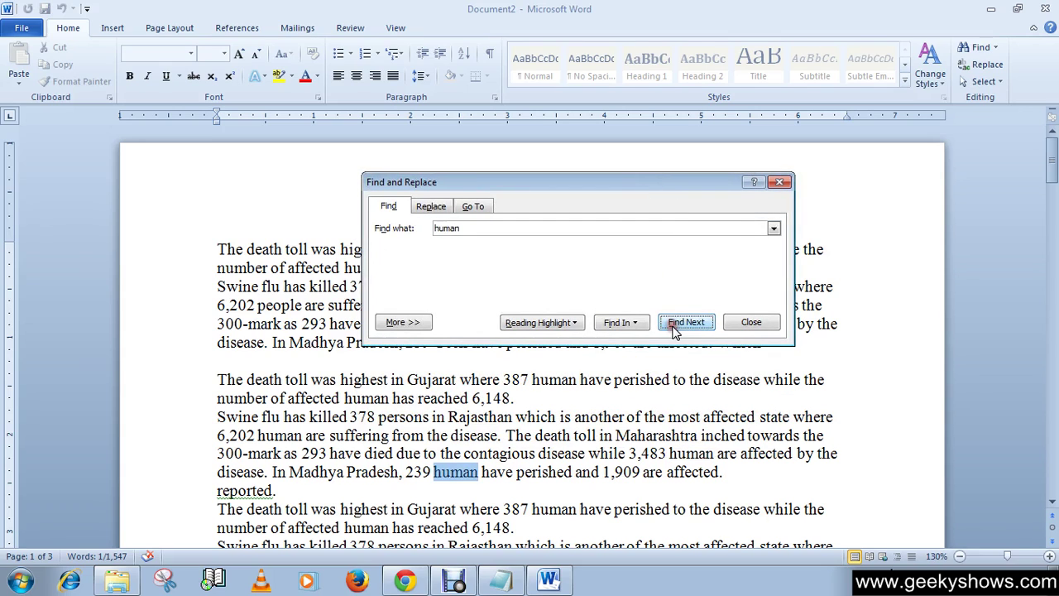
click(676, 323)
Select all occurrences of "human" at once with Find In, using Current Selection and Main Document as the search scope
click(629, 325)
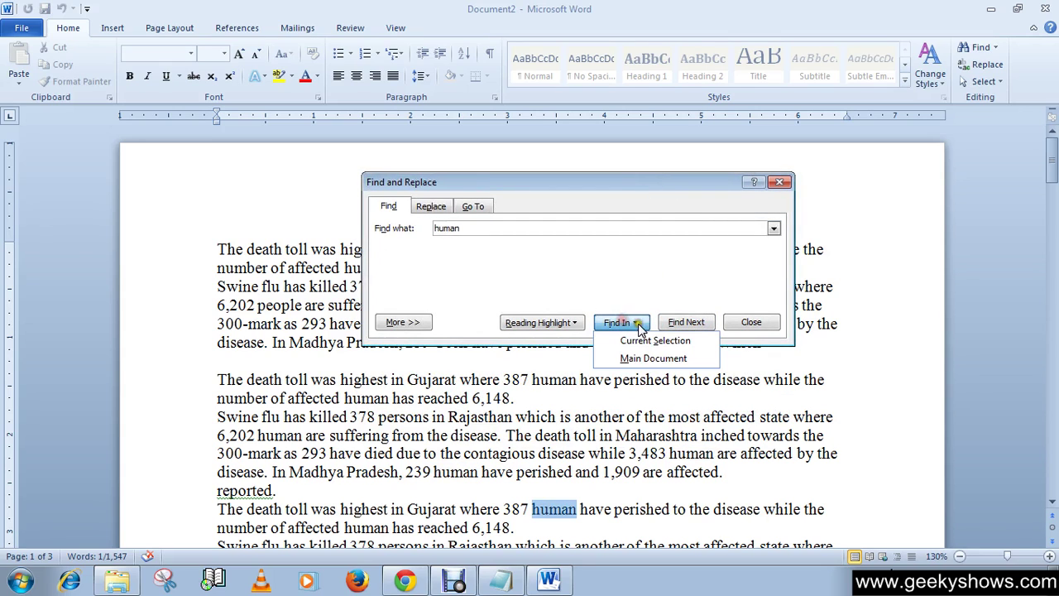
click(653, 344)
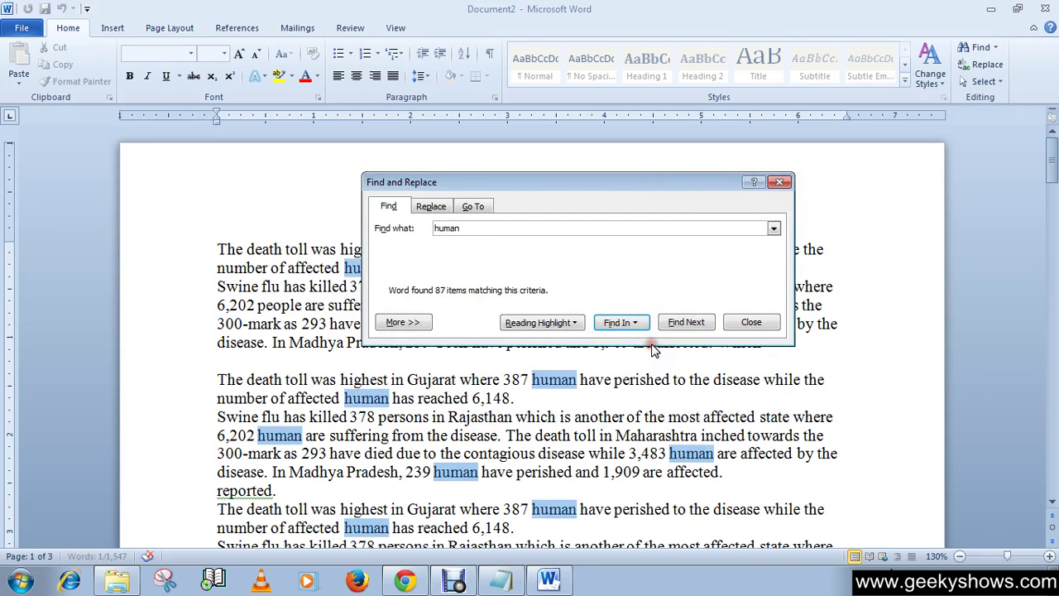
drag(520, 184, 562, 144)
click(658, 285)
click(666, 313)
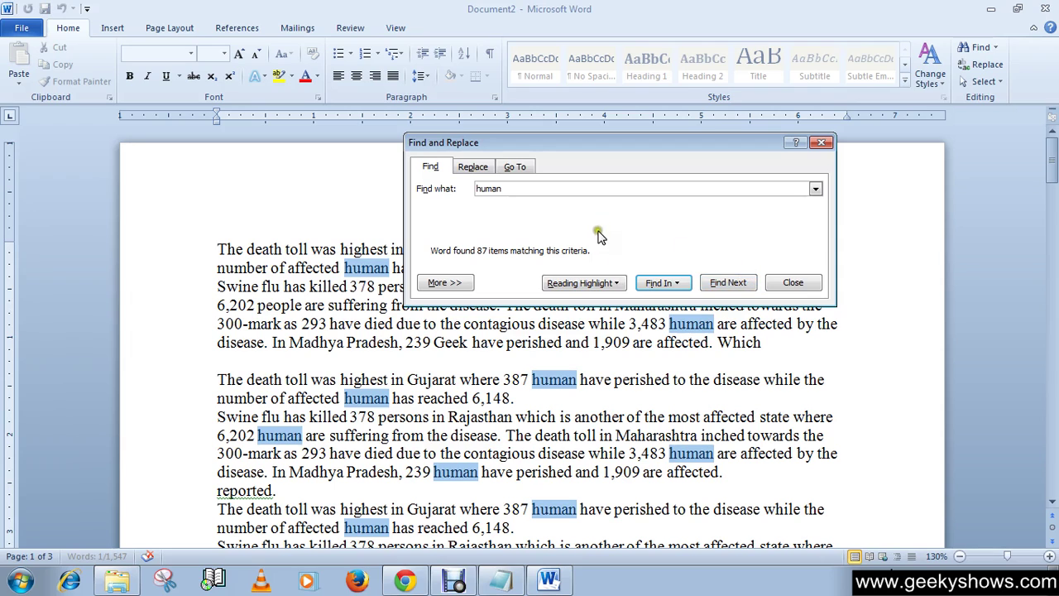
drag(589, 145, 564, 246)
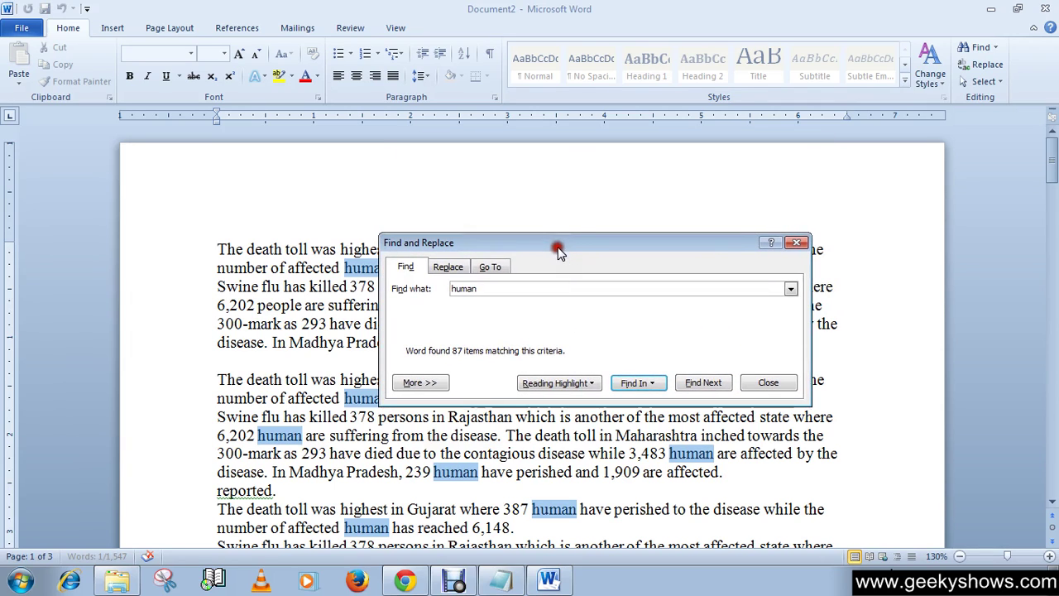
Go to page 3 of the document and move the dialog clear of the text at the top of that page
click(491, 266)
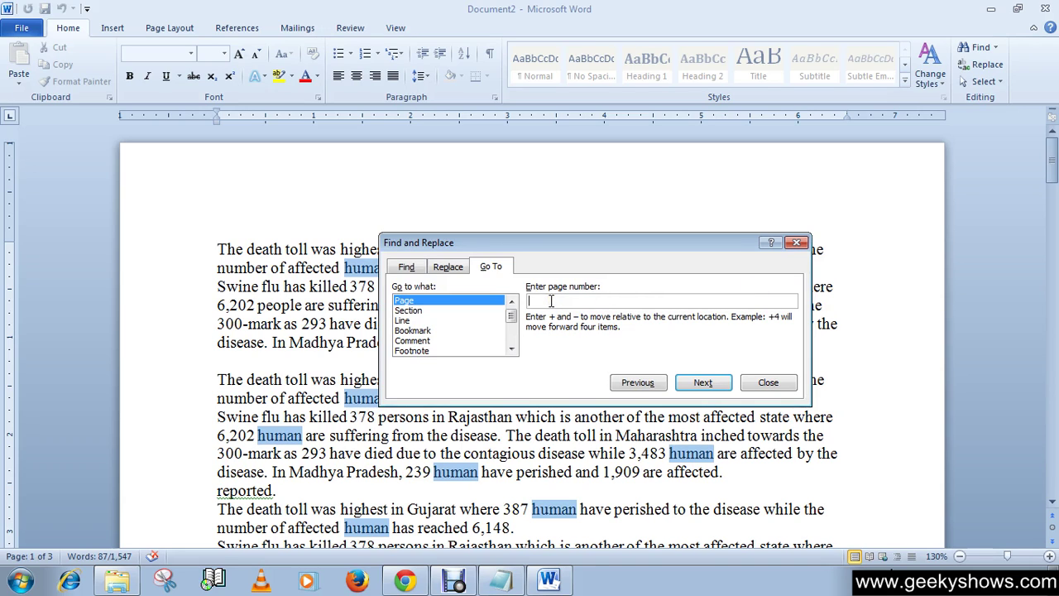
text(3)
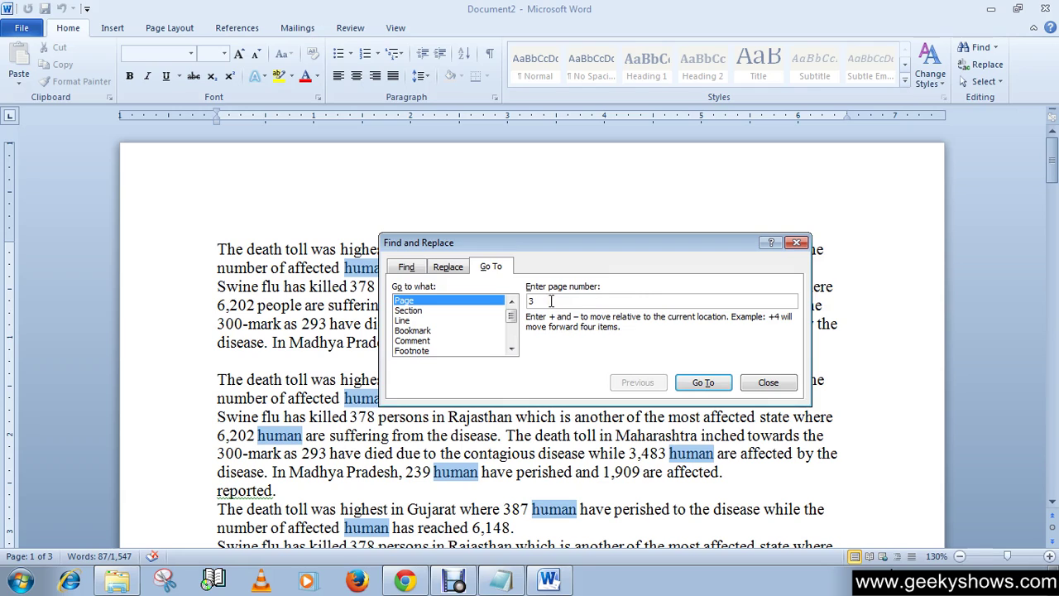
click(720, 385)
click(720, 385)
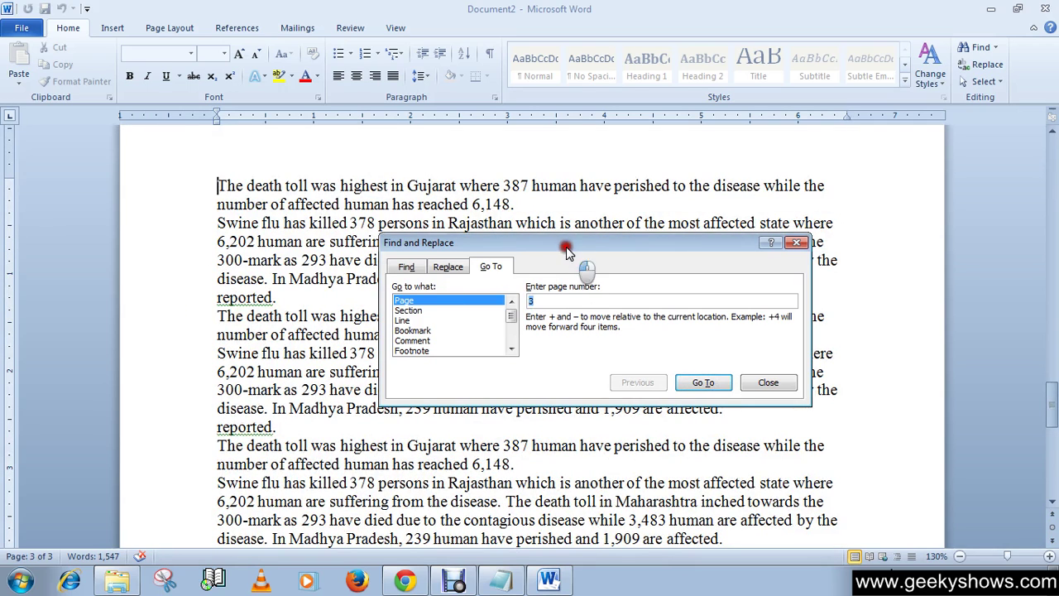
drag(566, 251, 590, 338)
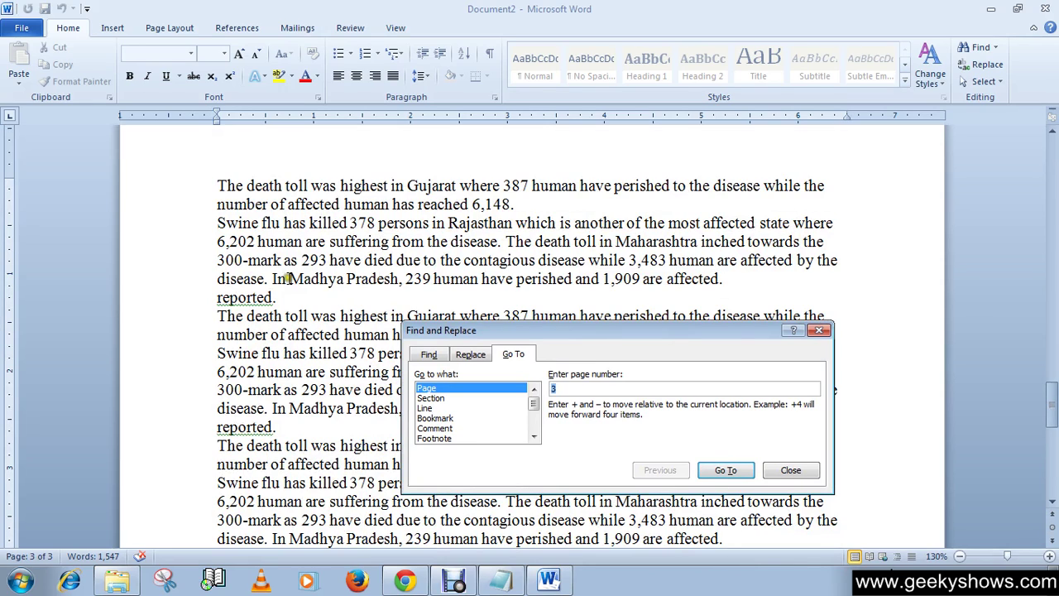
Revisit the Find, Replace and Go To options, and close the Find and Replace dialog
click(430, 354)
click(470, 355)
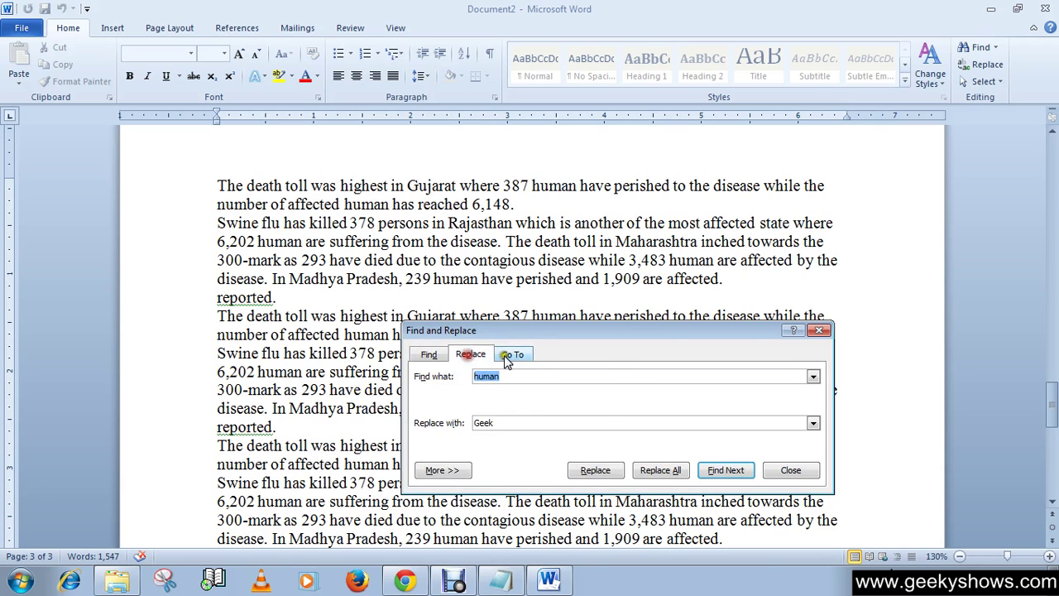
click(511, 354)
click(818, 331)
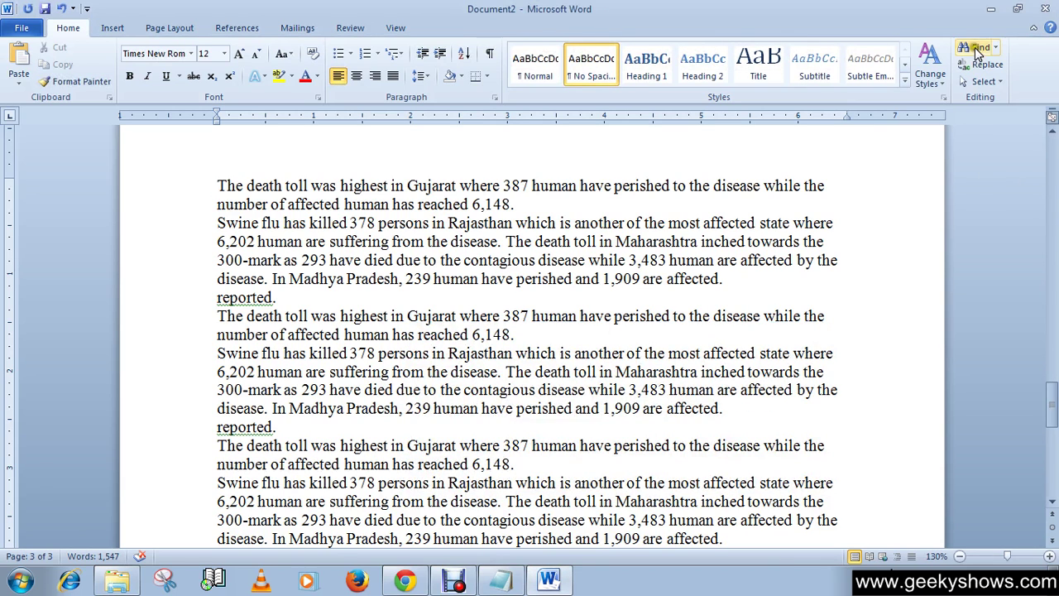